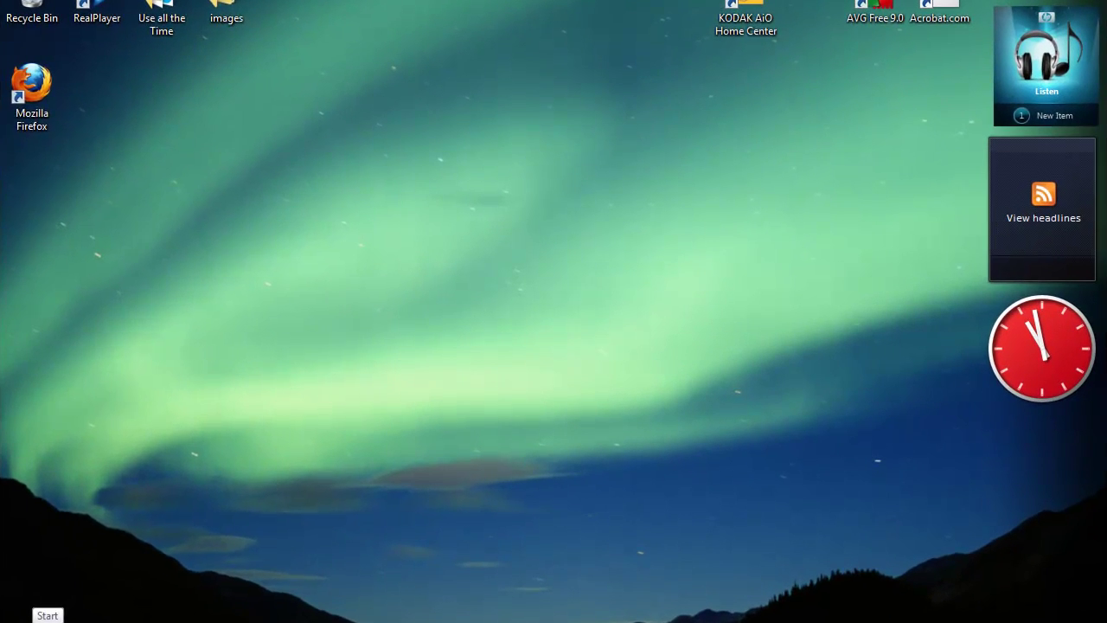
# Open a Command Prompt window.
pyautogui.click(78, 611)
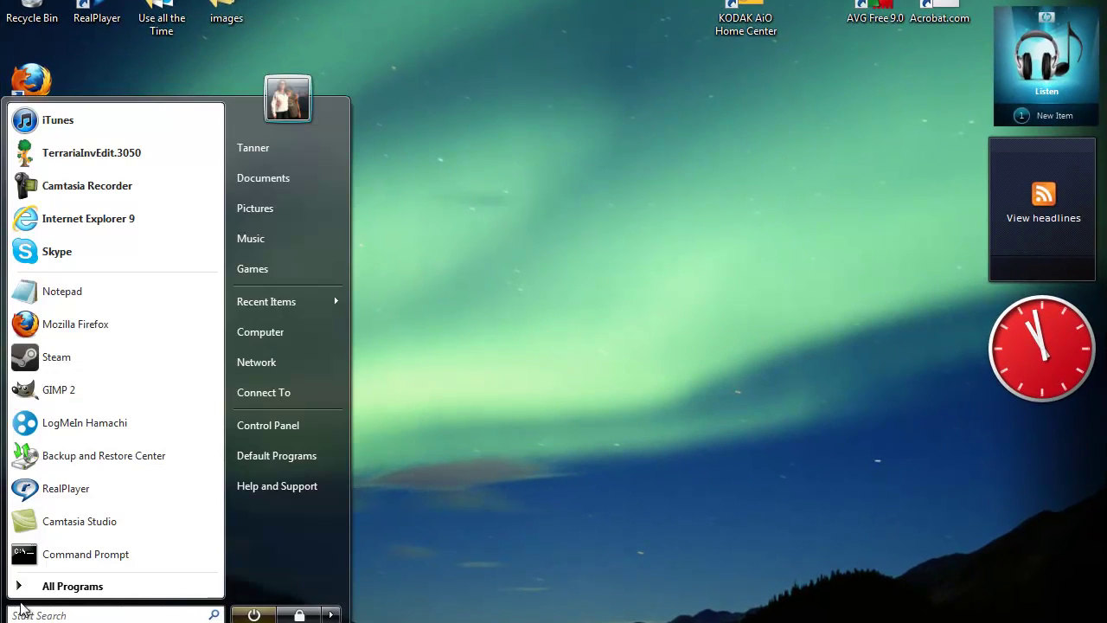
pyautogui.click(92, 558)
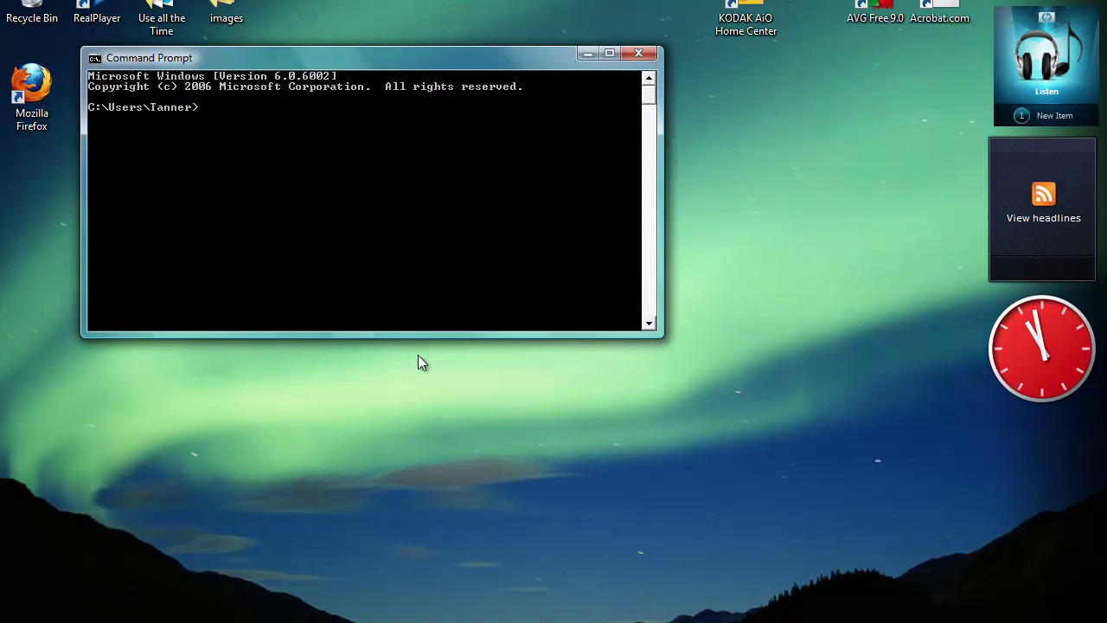
# Try to run the command iponfig in the Command Prompt window.
pyautogui.write('iponfi')
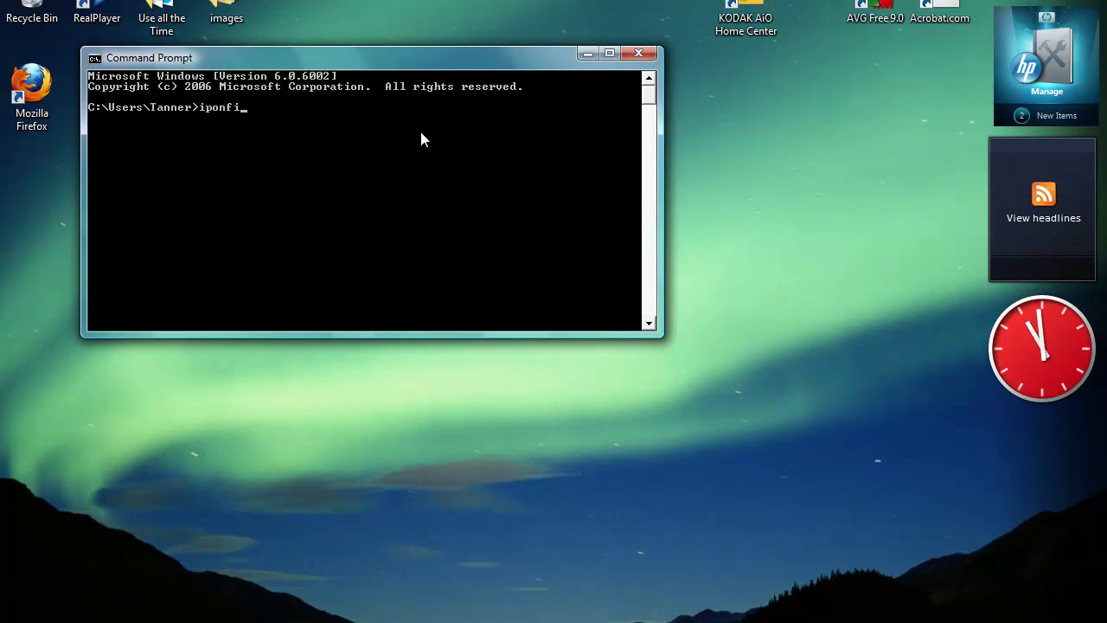
pyautogui.rightClick(421, 133)
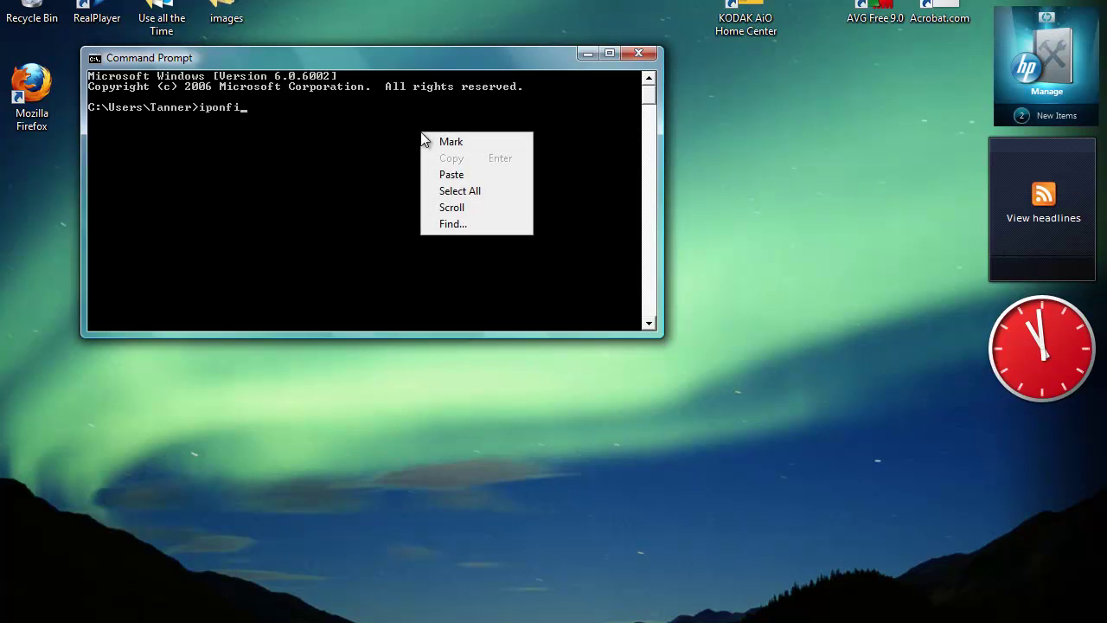
pyautogui.moveTo(327, 52); pyautogui.dragTo(415, 39)
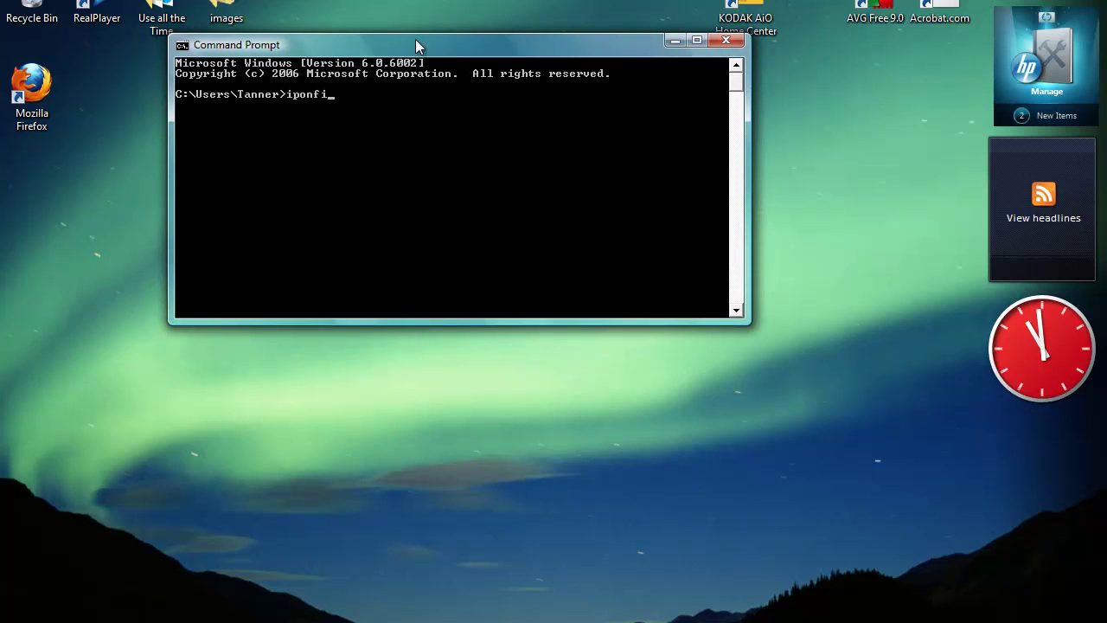
pyautogui.click(38, 617)
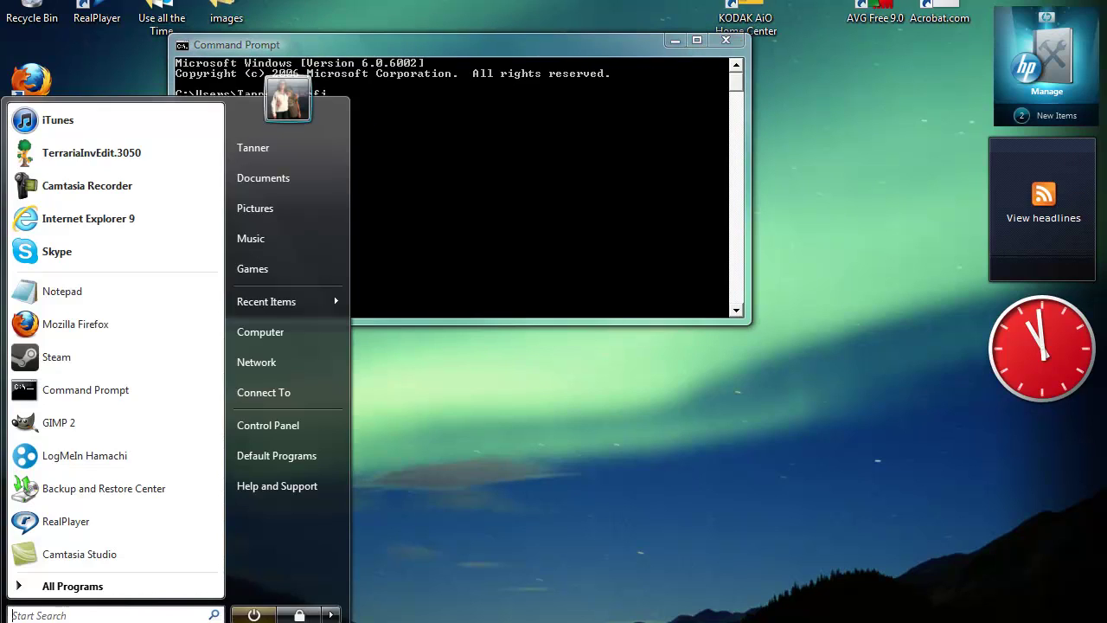
pyautogui.click(535, 167)
pyautogui.write('iponfig')
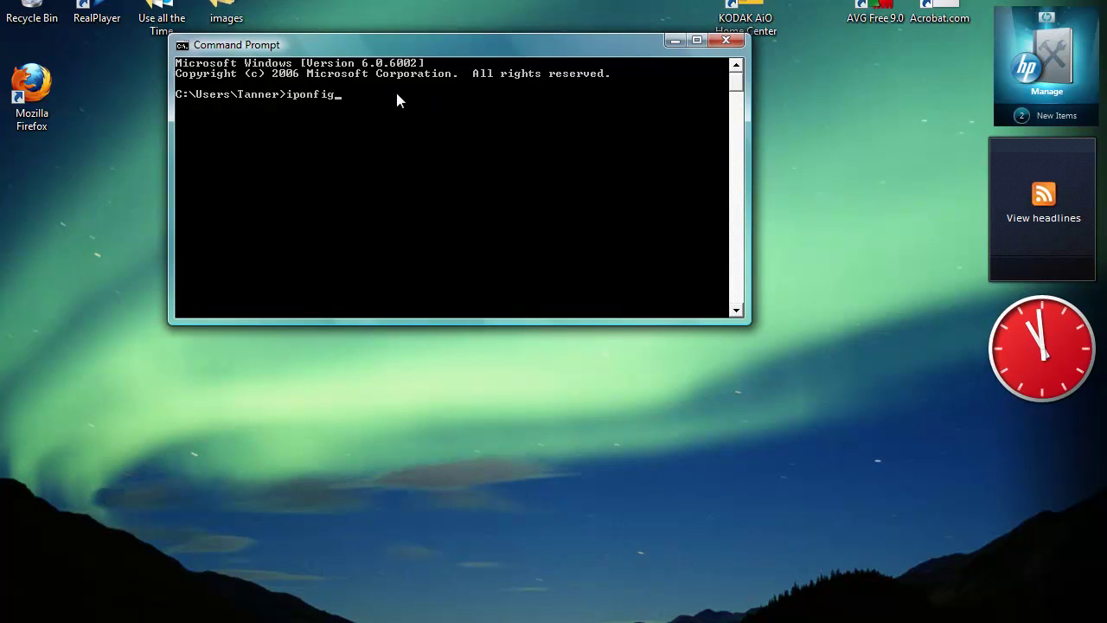
pyautogui.press('Return')
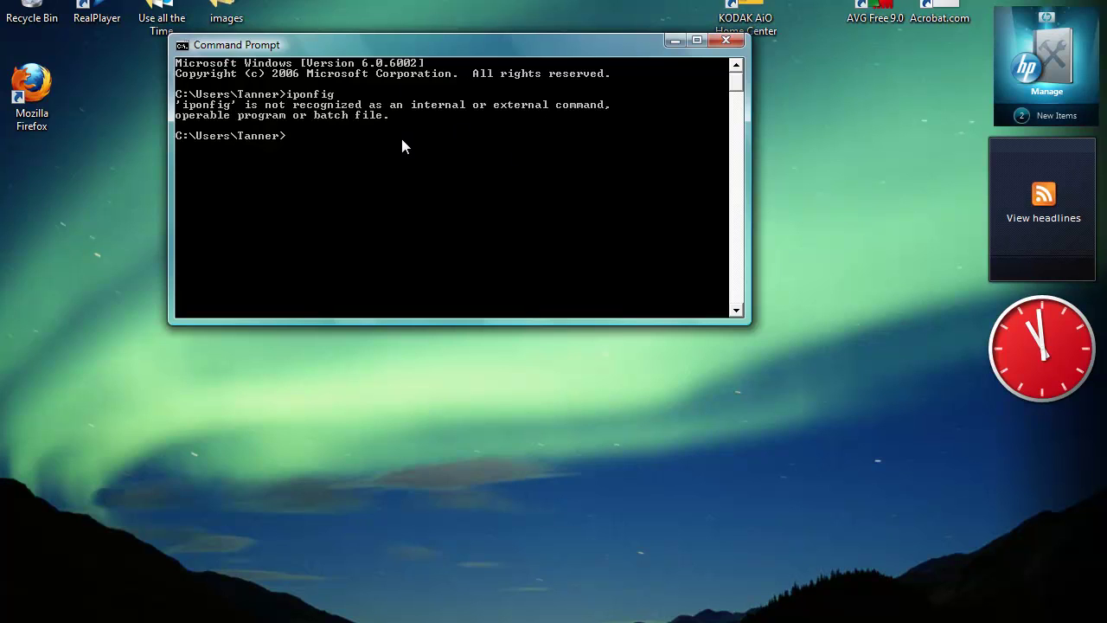
# Run ipconfig, examine the wireless adapter's IPv4 address and default gateway, and close the Command Prompt.
pyautogui.write('ipconfig')
pyautogui.press('Return')
pyautogui.scroll(4, 413, 138)
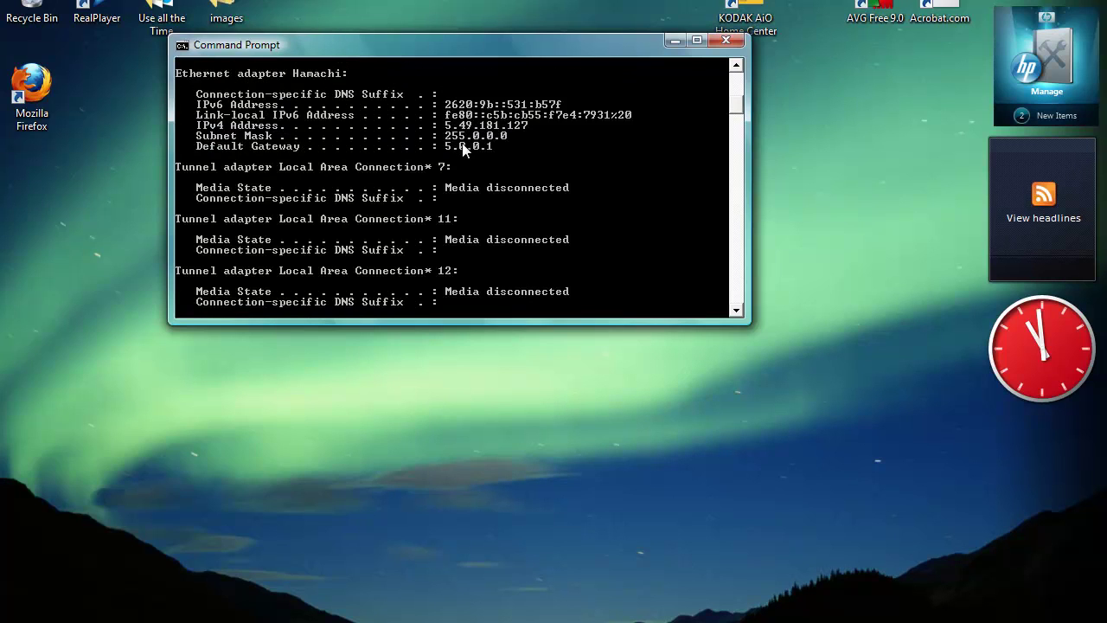
pyautogui.scroll(1, 317, 125)
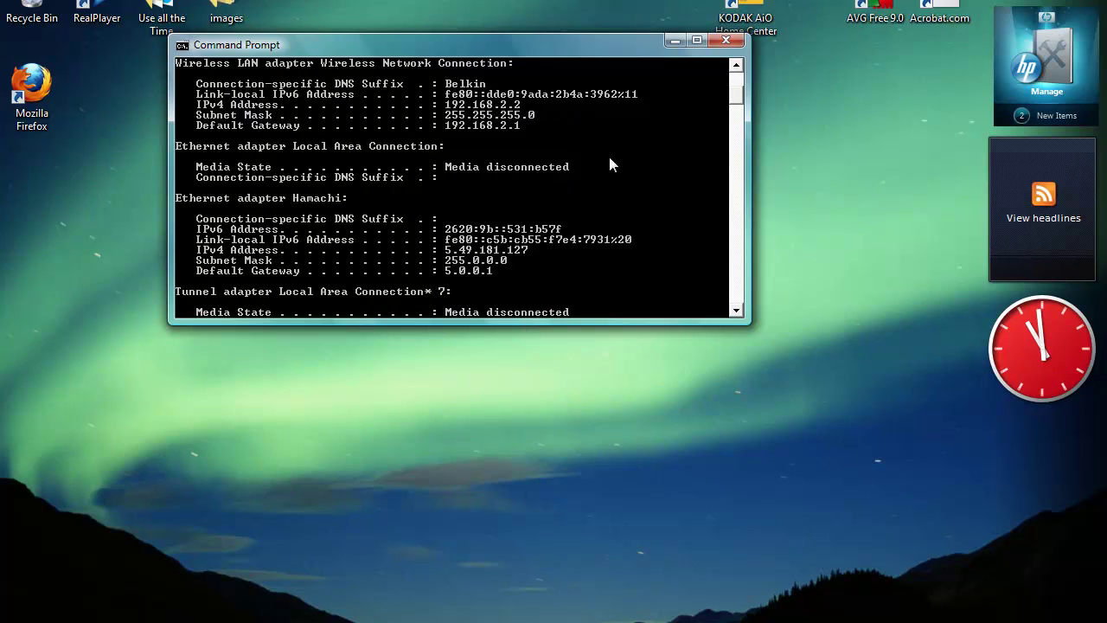
pyautogui.click(726, 41)
# Switch to Mozilla Firefox and load the router setup page at 192.168.2.1.
pyautogui.press('super')
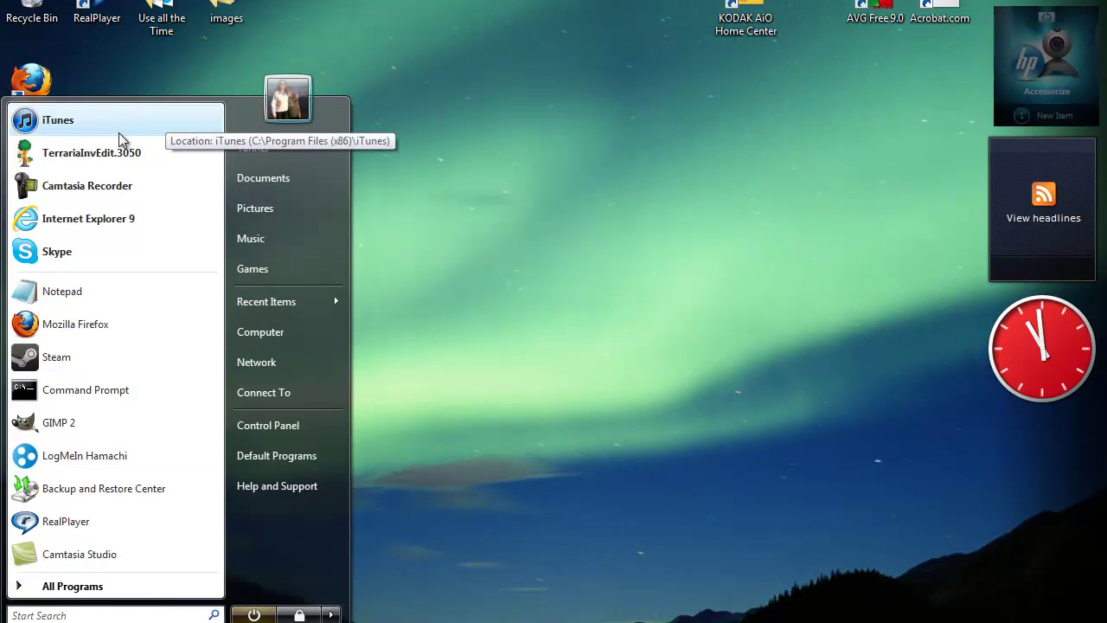
pyautogui.click(135, 325)
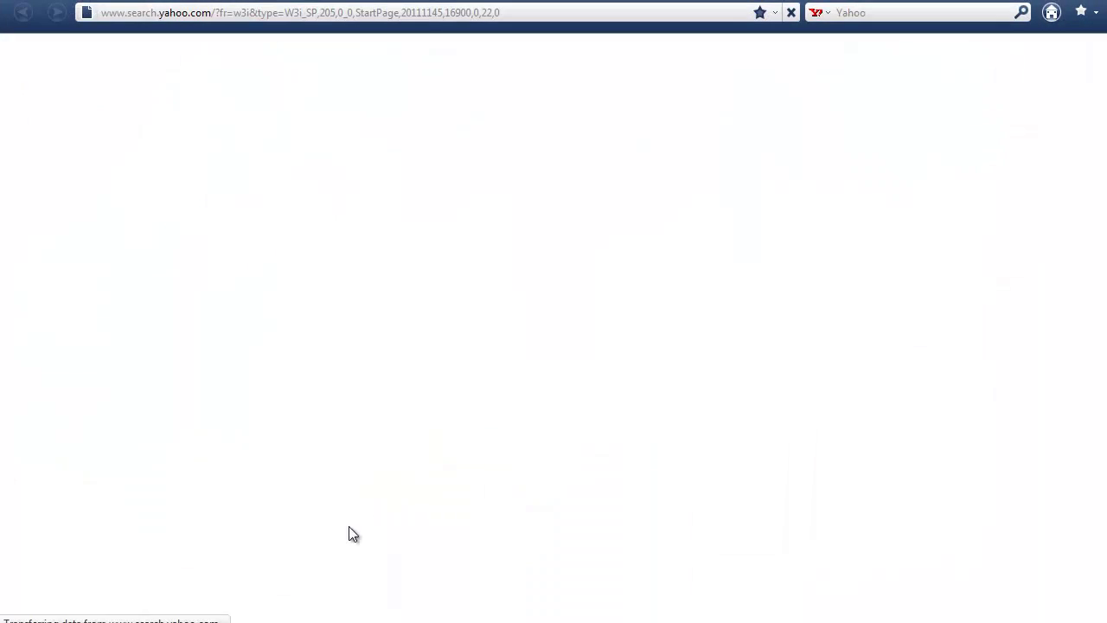
pyautogui.click(355, 12)
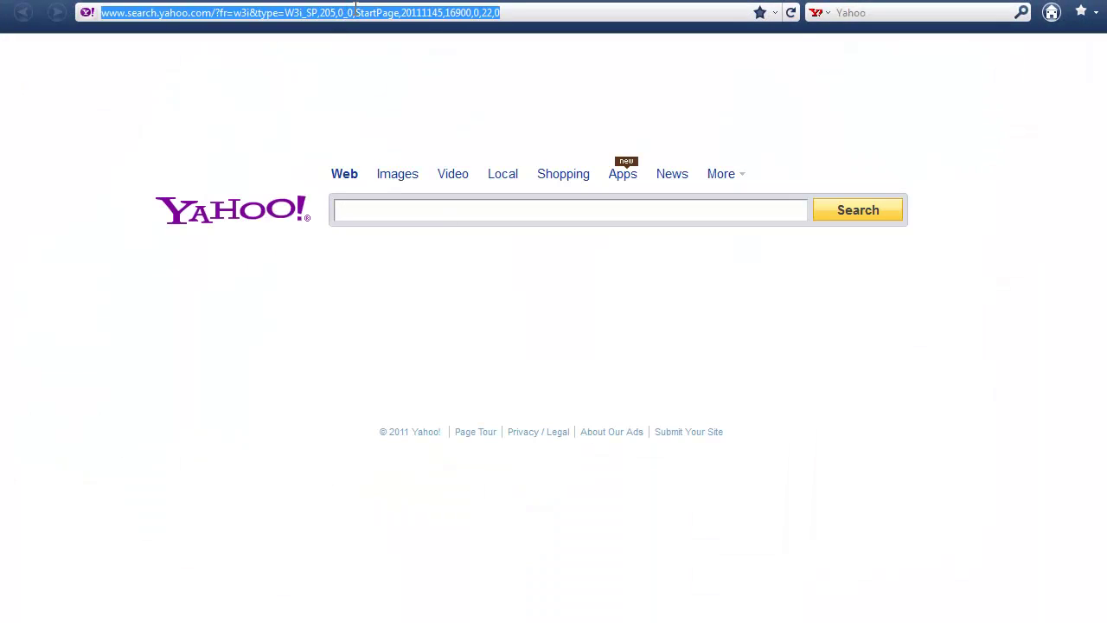
pyautogui.write('192.168.')
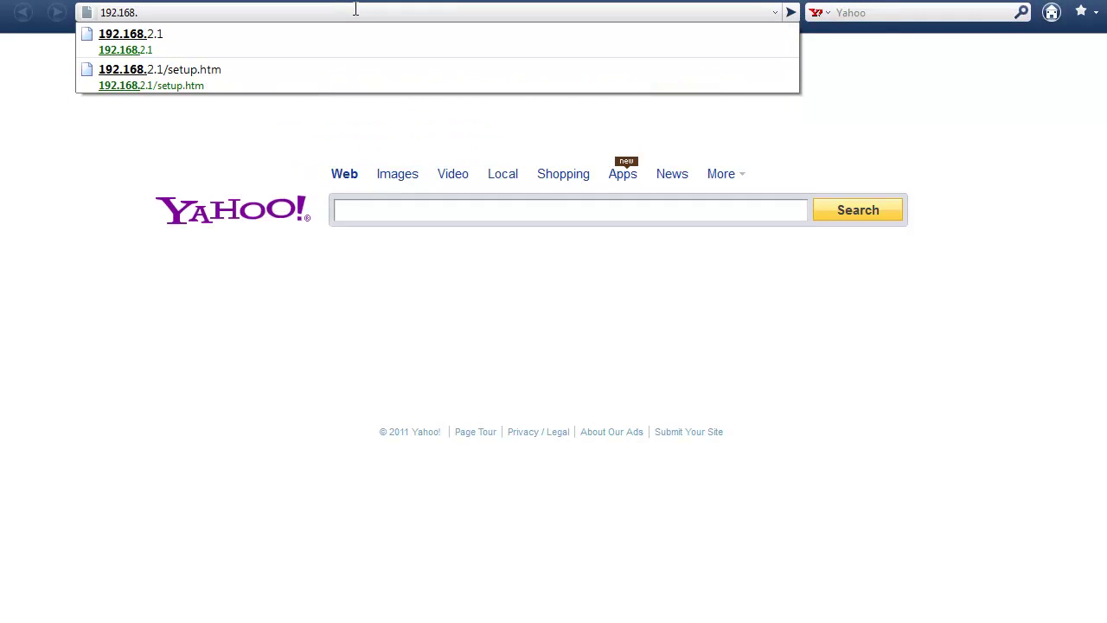
pyautogui.write('2.1')
pyautogui.press('Return')
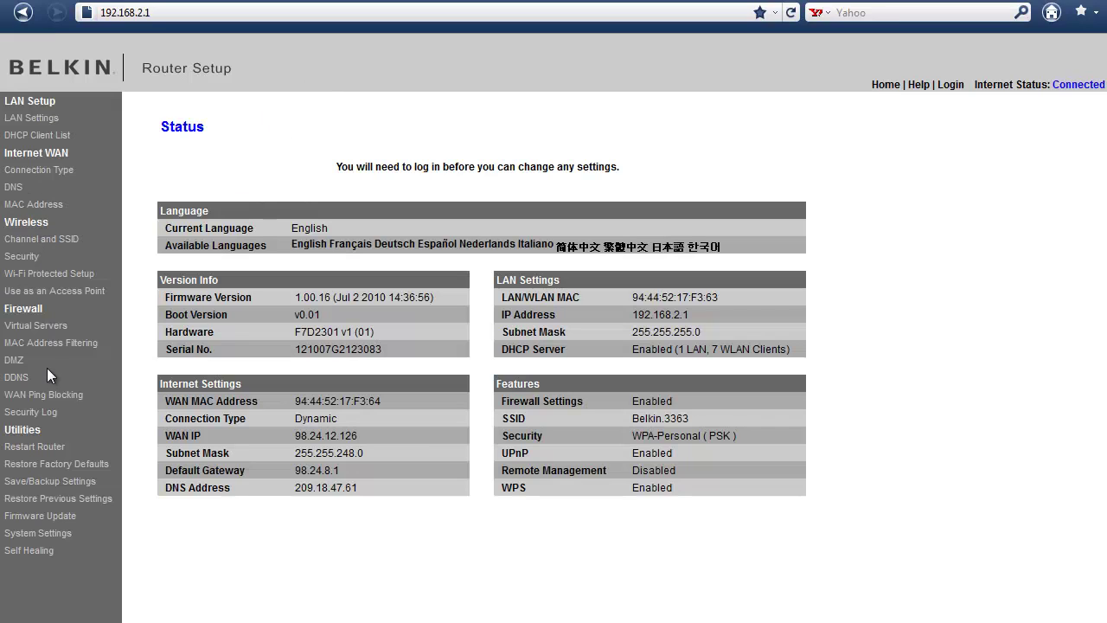
# Log in to the Belkin router with the router password and dismiss the offer to remember it.
pyautogui.click(41, 326)
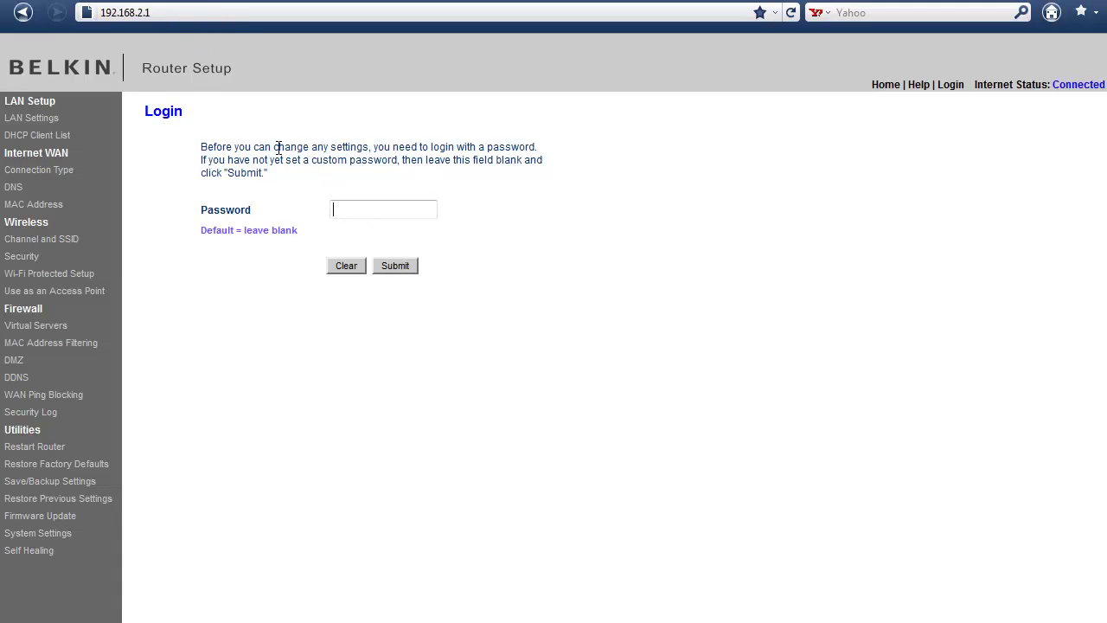
pyautogui.hotkey('ctrl', 'v')
pyautogui.click(407, 270)
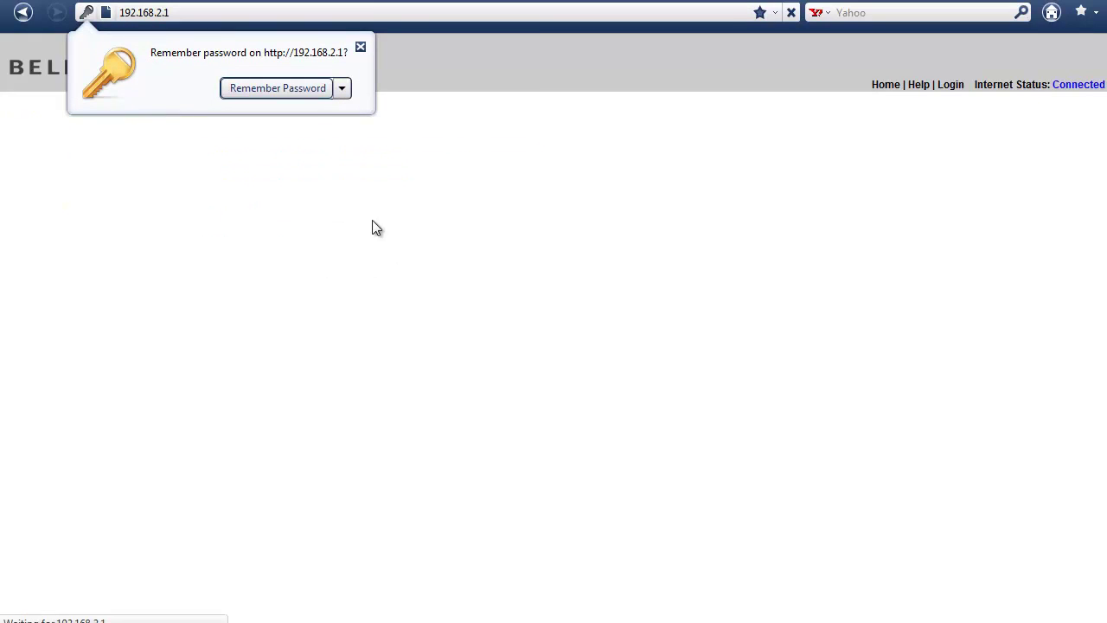
pyautogui.click(358, 48)
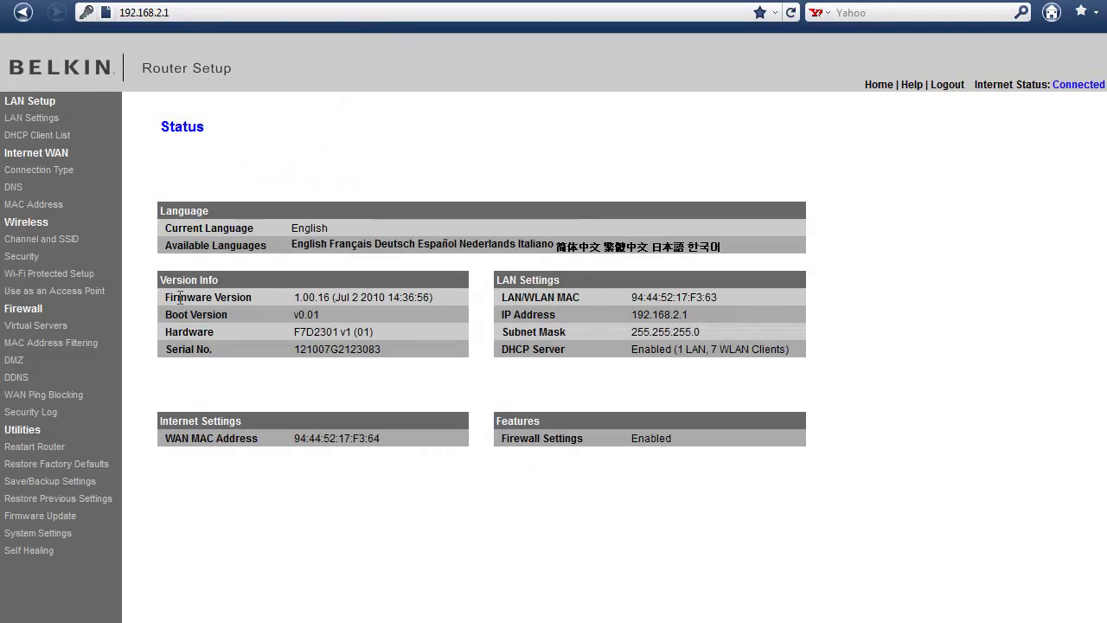
# Open the Virtual Servers page of the router's firewall settings.
pyautogui.click(68, 323)
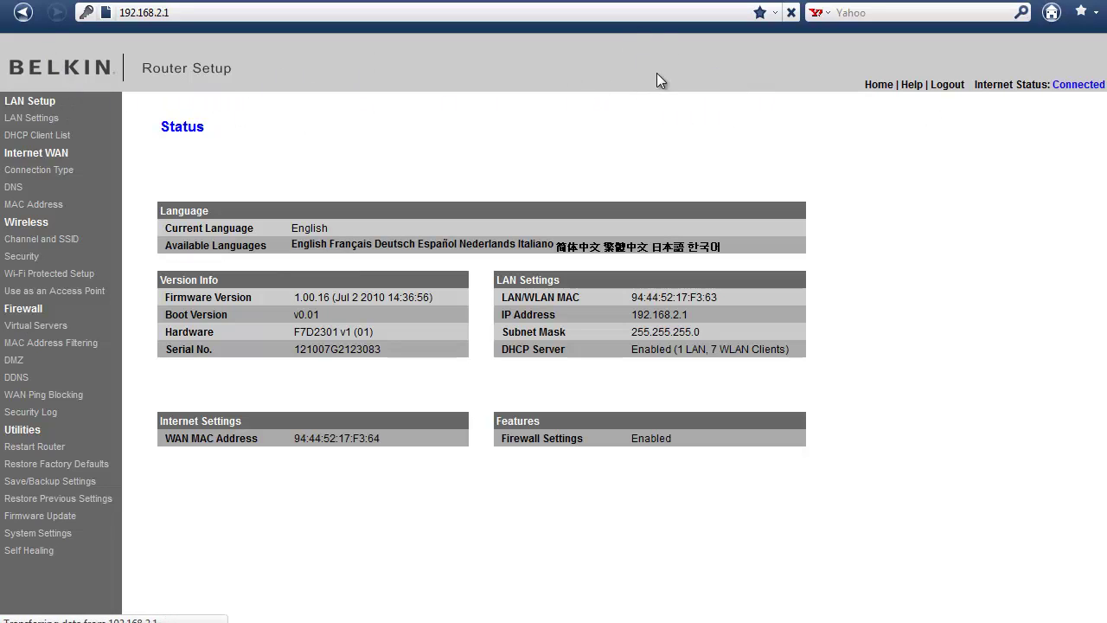
pyautogui.click(65, 328)
pyautogui.click(62, 328)
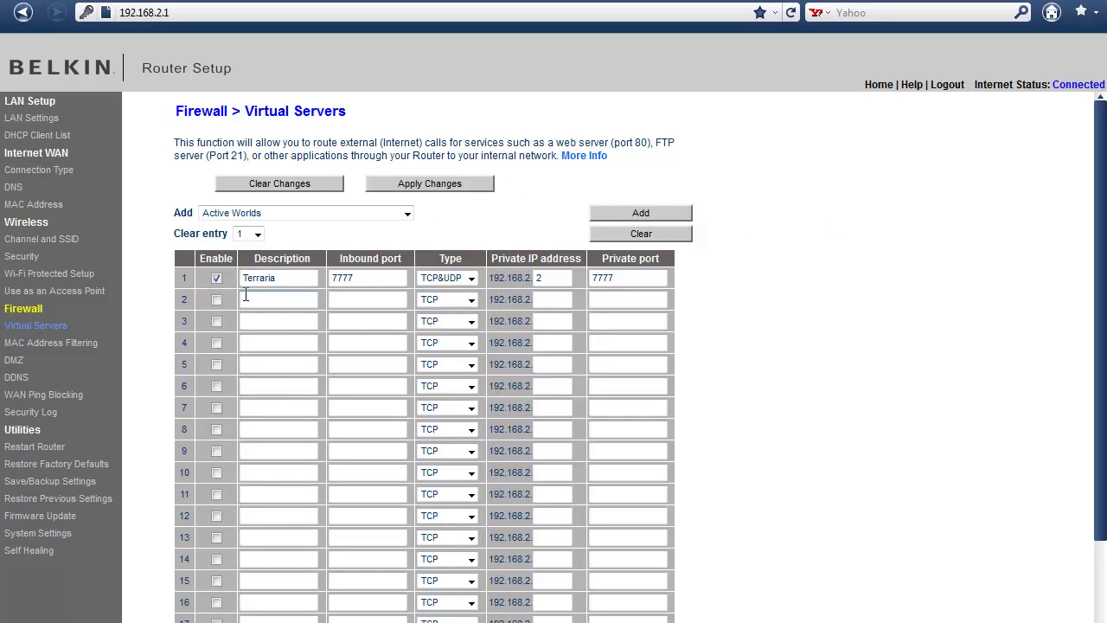
# Enable virtual server entry 2 with description Terraria, inbound and private port 7777, type TCP&UDP, and private IP address 192.168.2.2.
pyautogui.click(217, 300)
pyautogui.click(293, 291)
pyautogui.write('Terraru')
pyautogui.press('BackSpace')
pyautogui.write('ia')
pyautogui.click(599, 300)
pyautogui.write('7777')
pyautogui.click(562, 300)
pyautogui.write('2')
pyautogui.click(472, 300)
pyautogui.click(456, 338)
# Clear the unapplied changes on the Virtual Servers page.
pyautogui.click(294, 185)
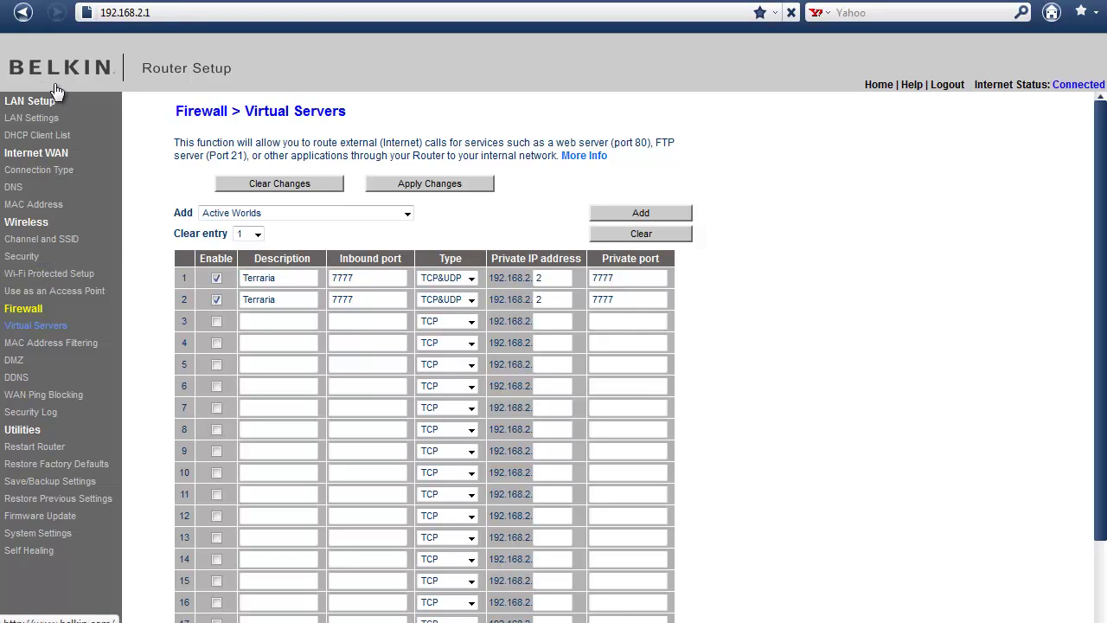
pyautogui.click(264, 185)
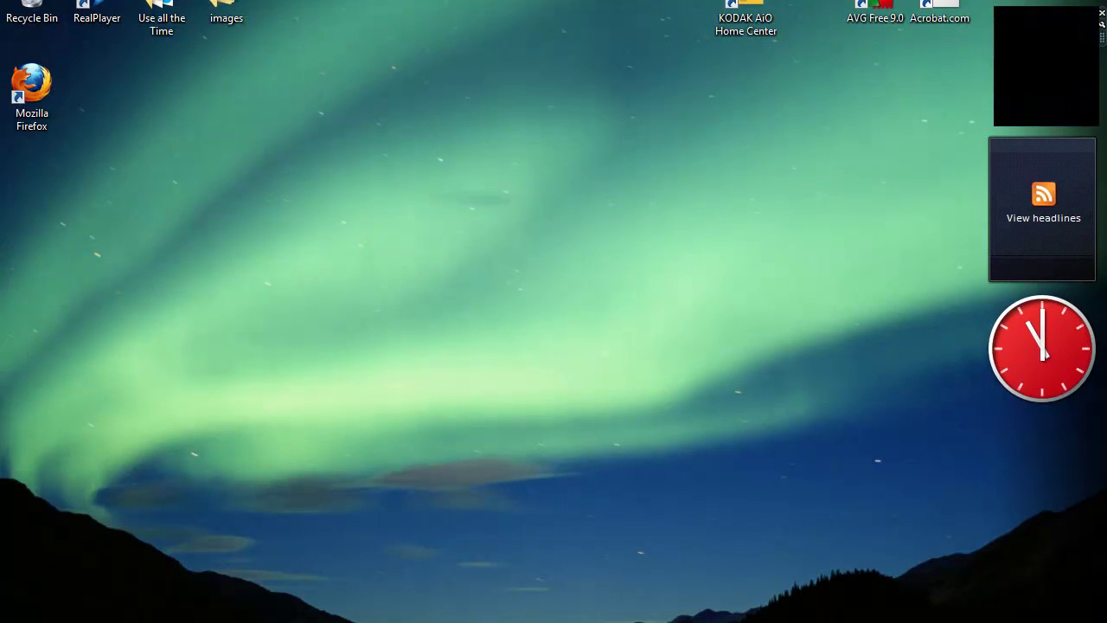
# Search for "windows fire", run Windows Firewall with Advanced Security as administrator, and bring its window into view.
pyautogui.press('super')
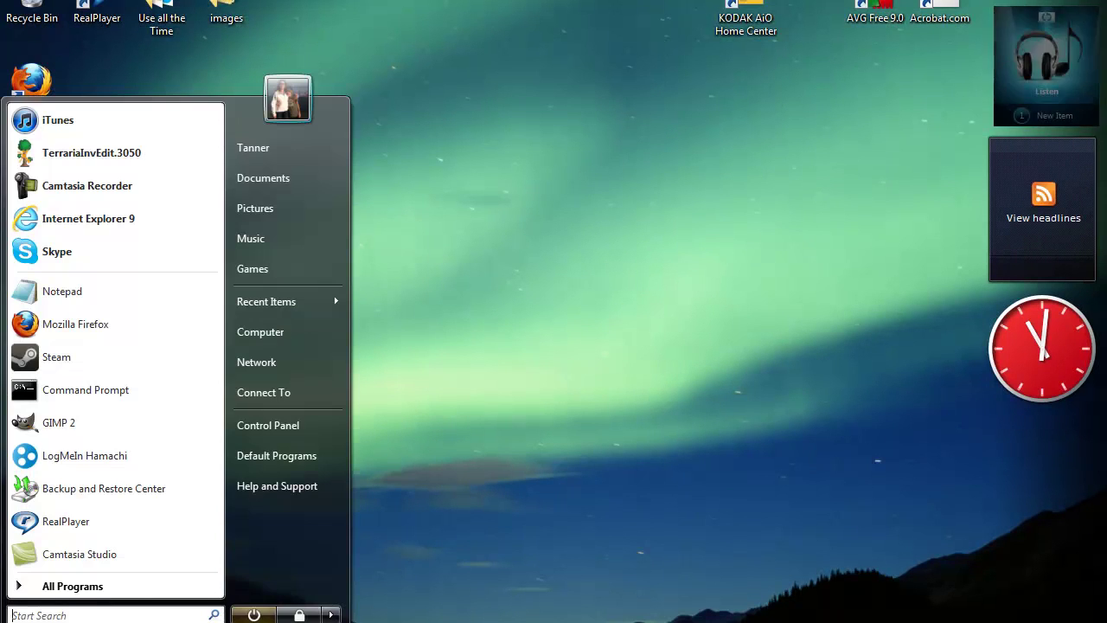
pyautogui.click(98, 616)
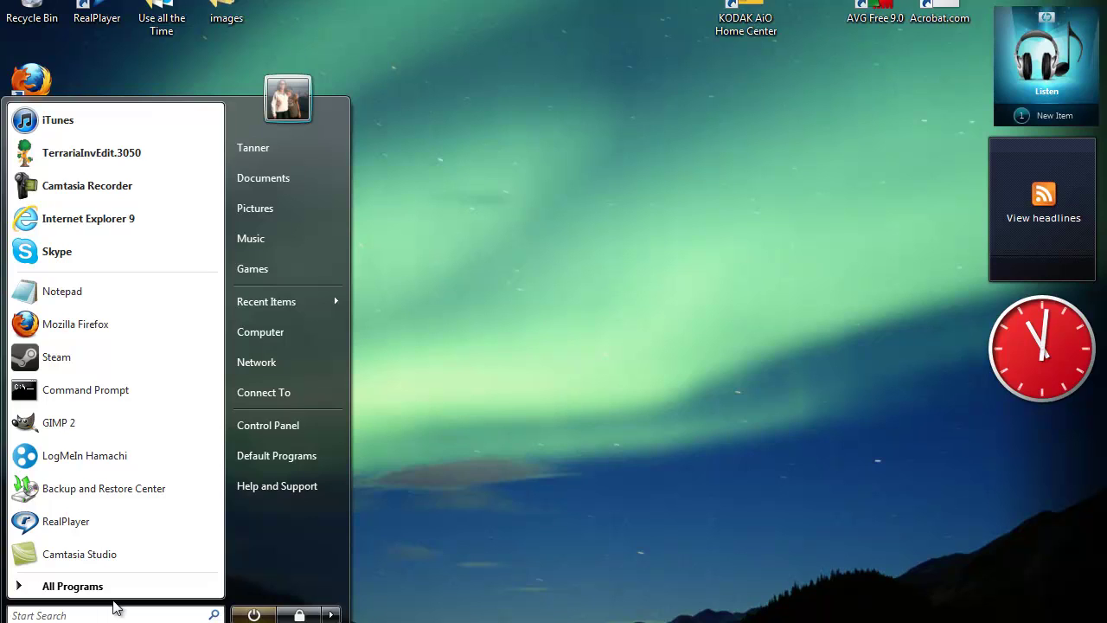
pyautogui.write('windows')
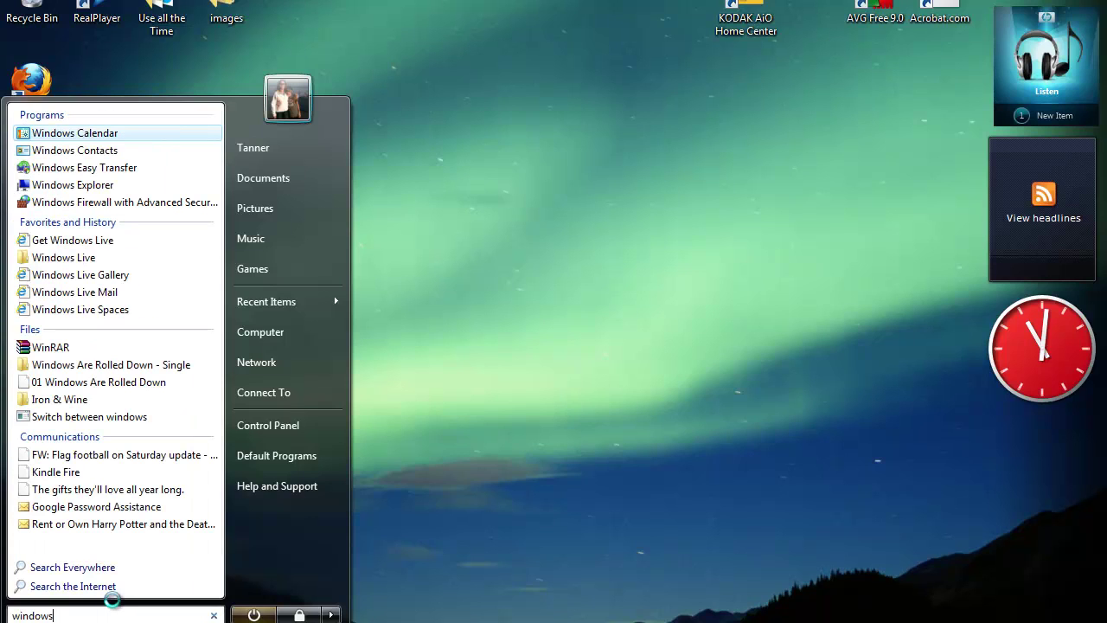
pyautogui.write(' fire')
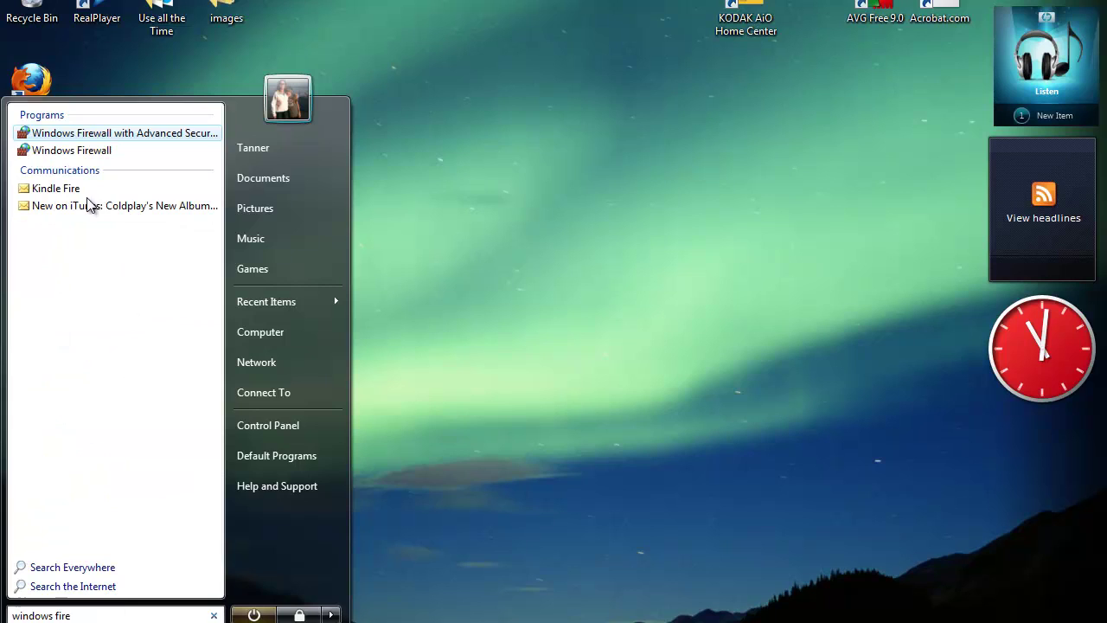
pyautogui.rightClick(89, 136)
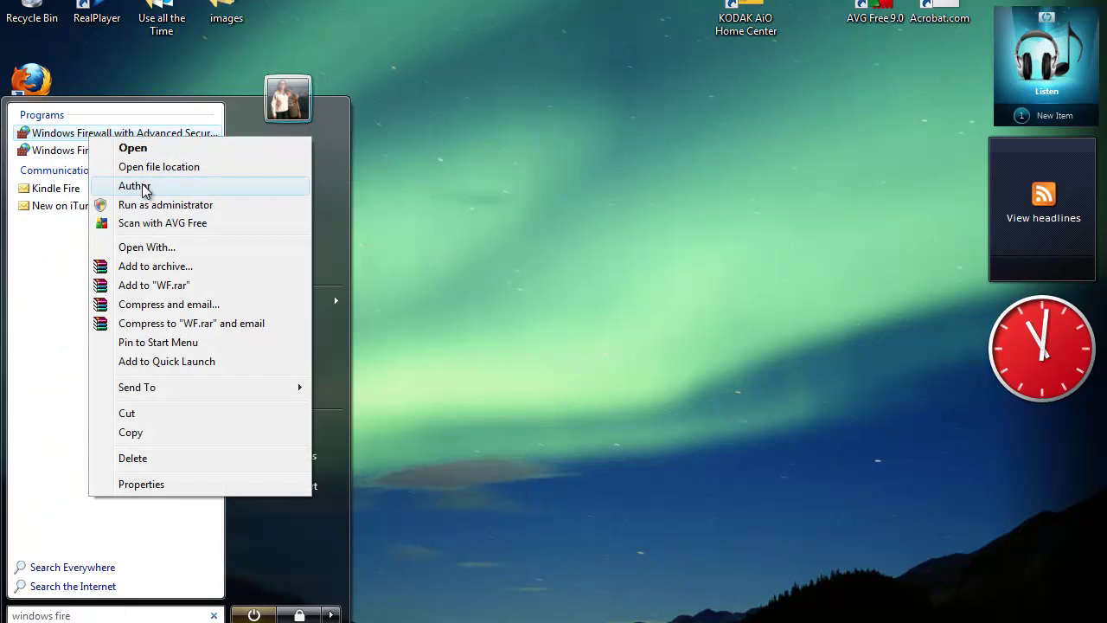
pyautogui.click(138, 205)
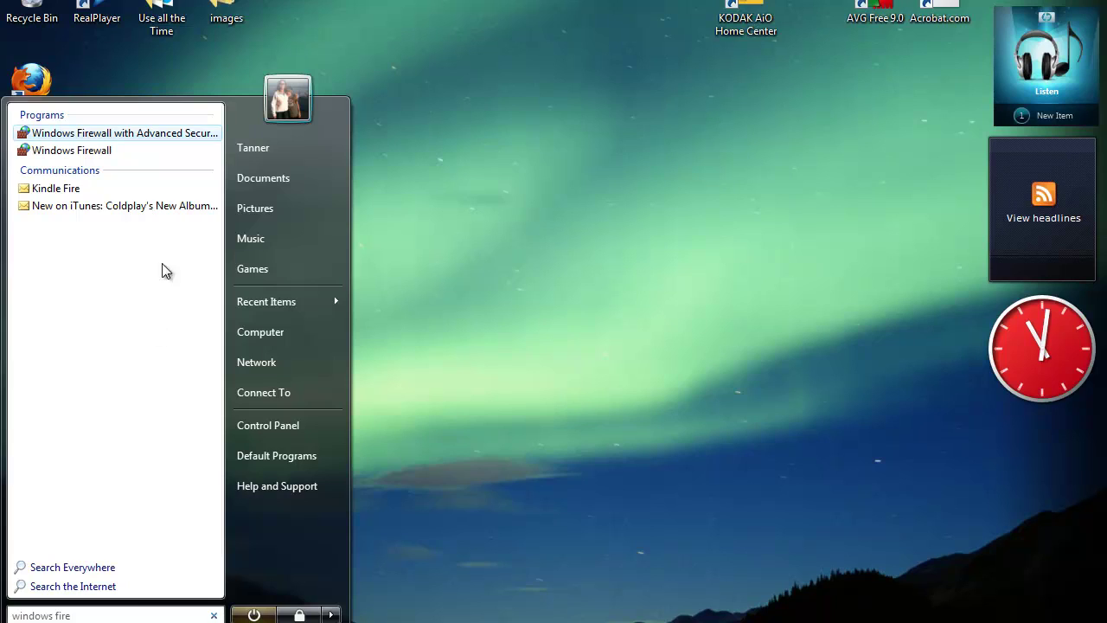
pyautogui.click(70, 614)
pyautogui.moveTo(72, 615); pyautogui.dragTo(12, 615)
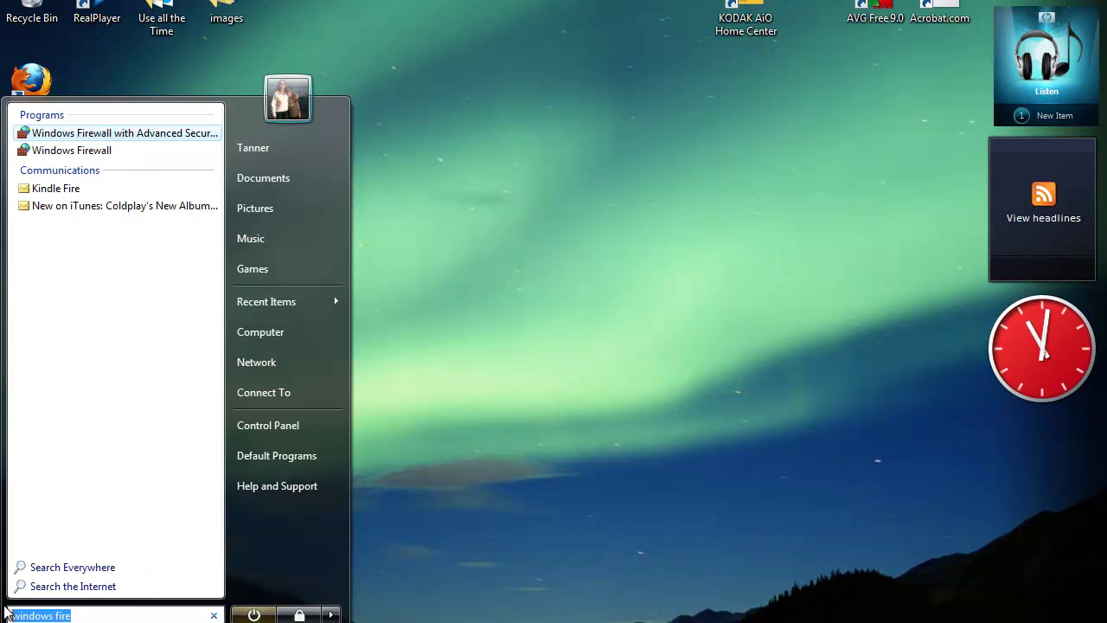
pyautogui.press('BackSpace')
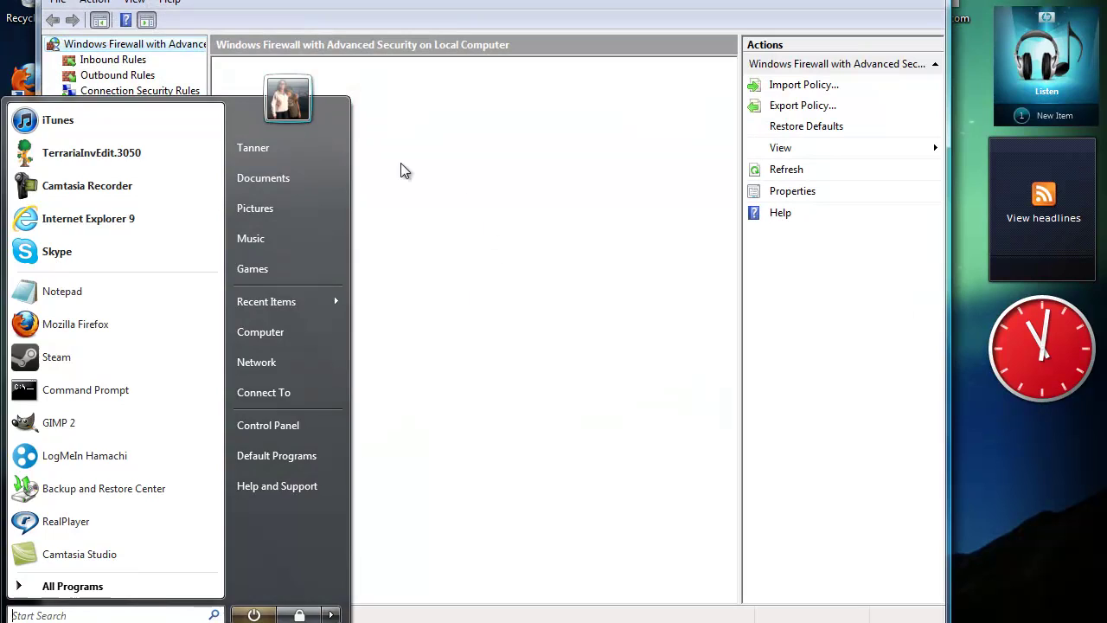
pyautogui.click(590, 258)
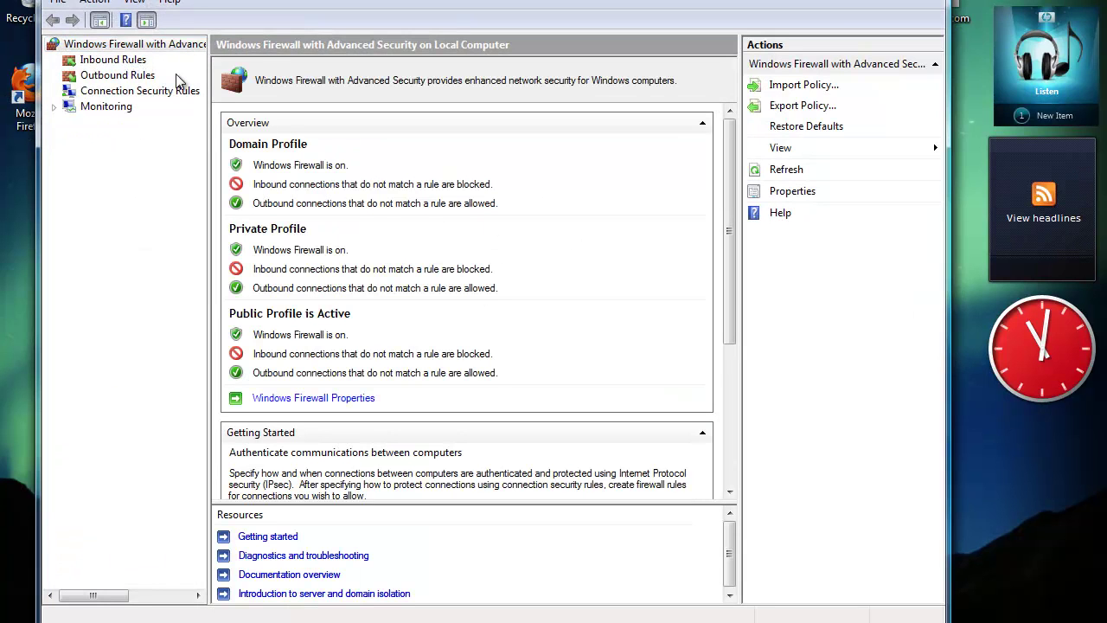
# Open the Inbound Rules list and find the Terraria rules in it.
pyautogui.click(125, 62)
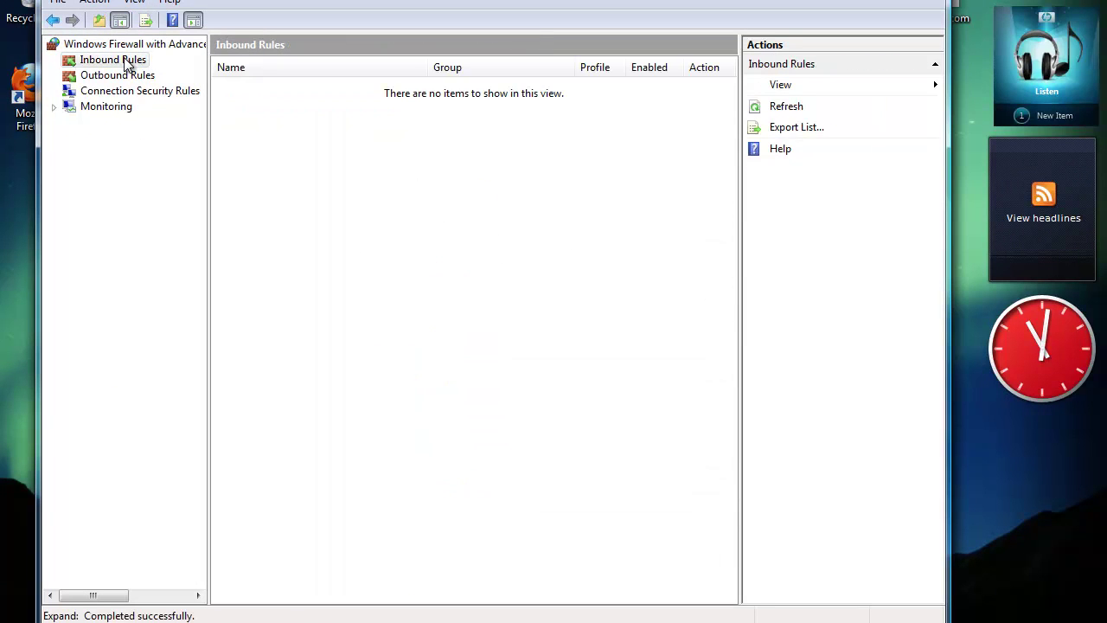
pyautogui.scroll(-15, 342, 216)
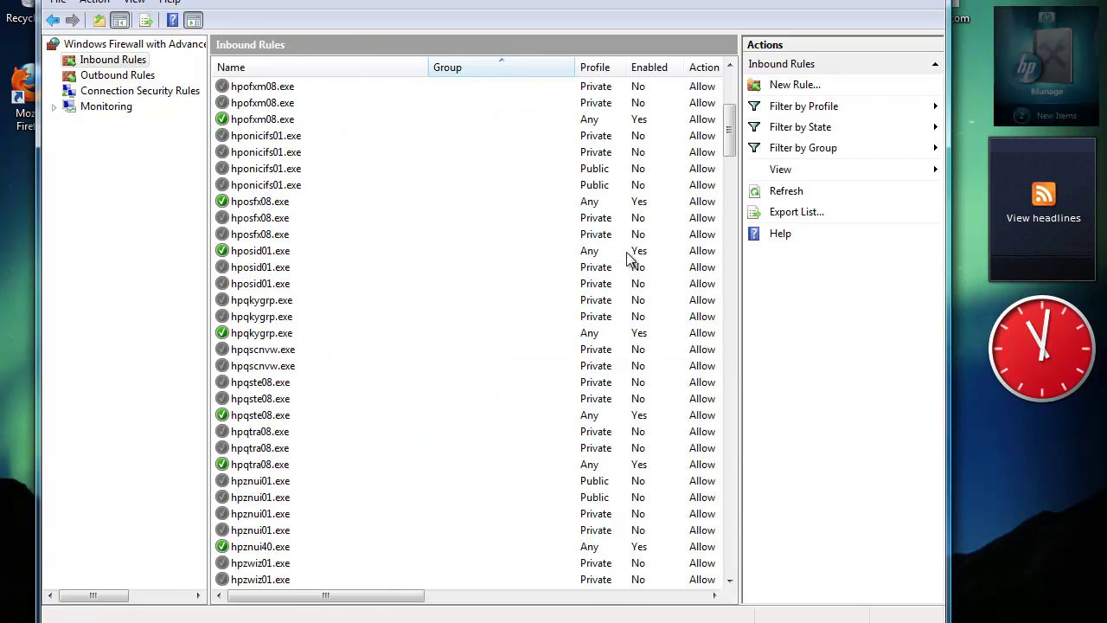
pyautogui.scroll(-5, 235, 504)
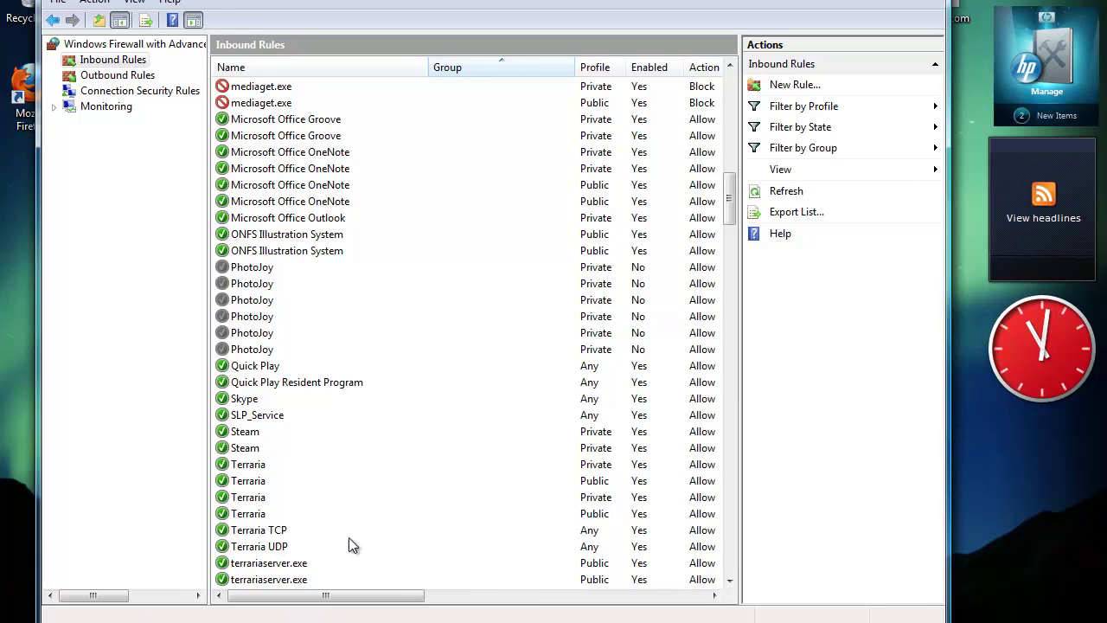
# Start a new inbound rule of type Port that applies to TCP on specific local port 7777.
pyautogui.click(783, 84)
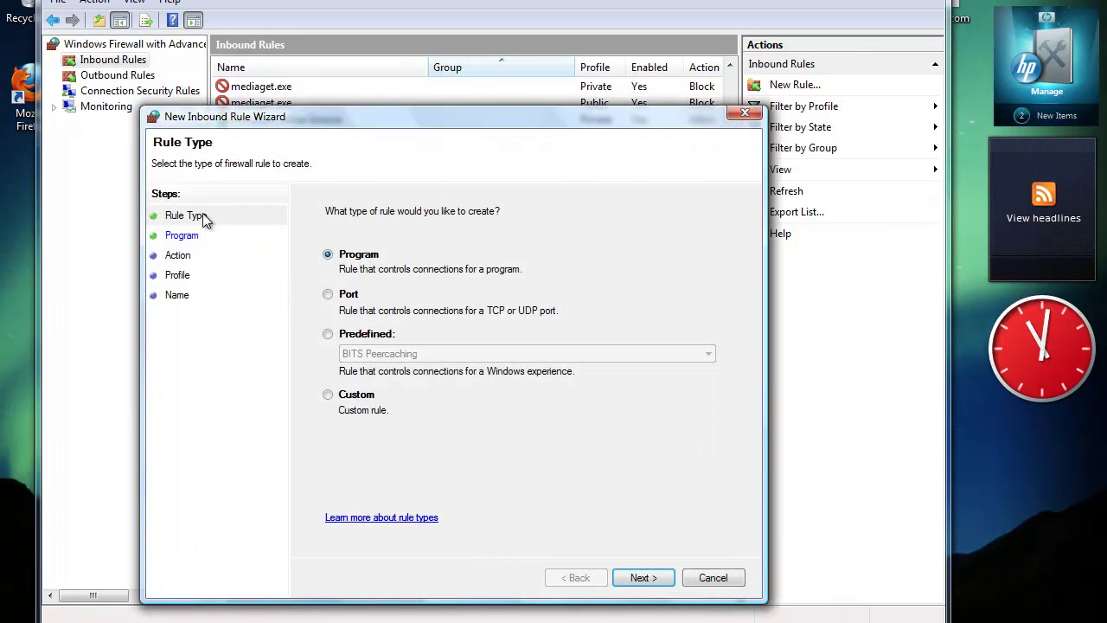
pyautogui.click(329, 295)
pyautogui.click(639, 578)
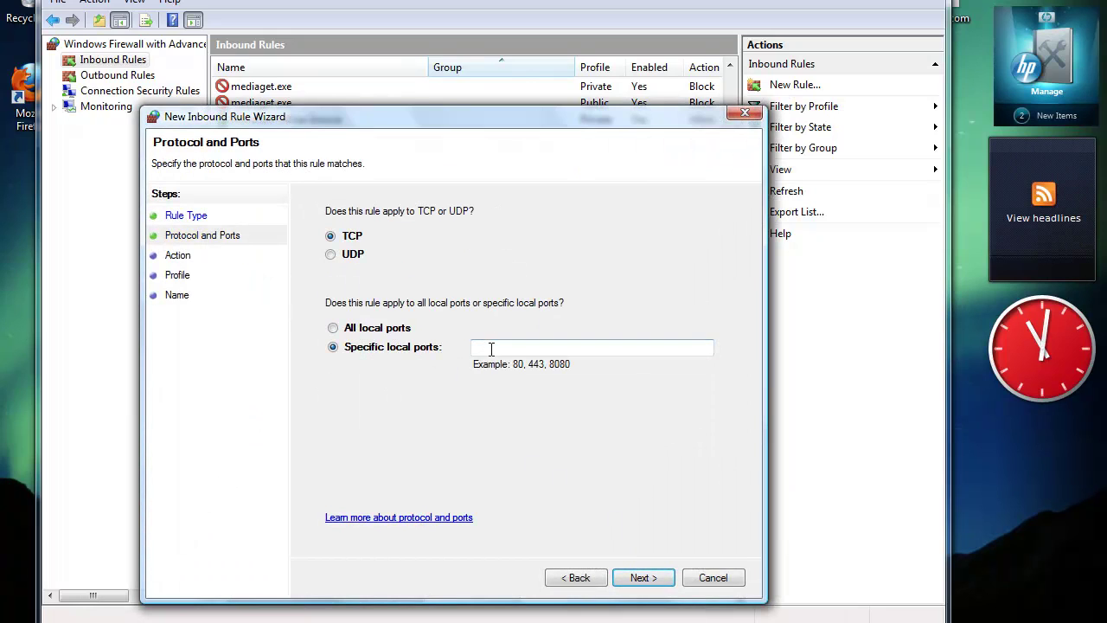
pyautogui.click(490, 348)
pyautogui.write('7777')
pyautogui.click(639, 578)
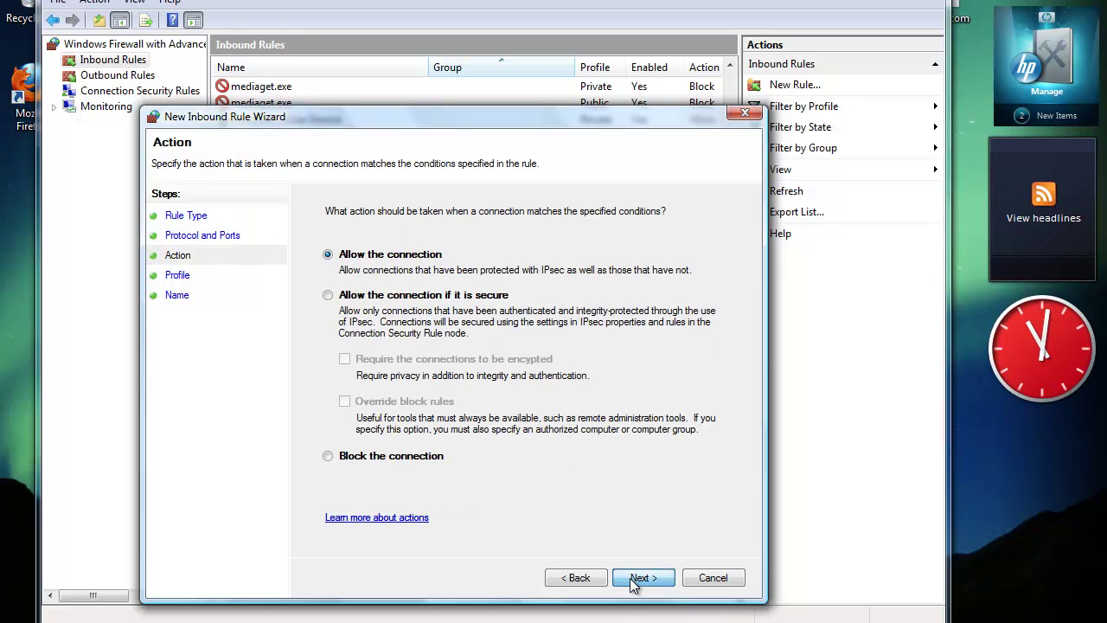
# Try to allow the connection for the Domain, Private and Public profiles and name the new rule Terraria TCP.
pyautogui.click(634, 584)
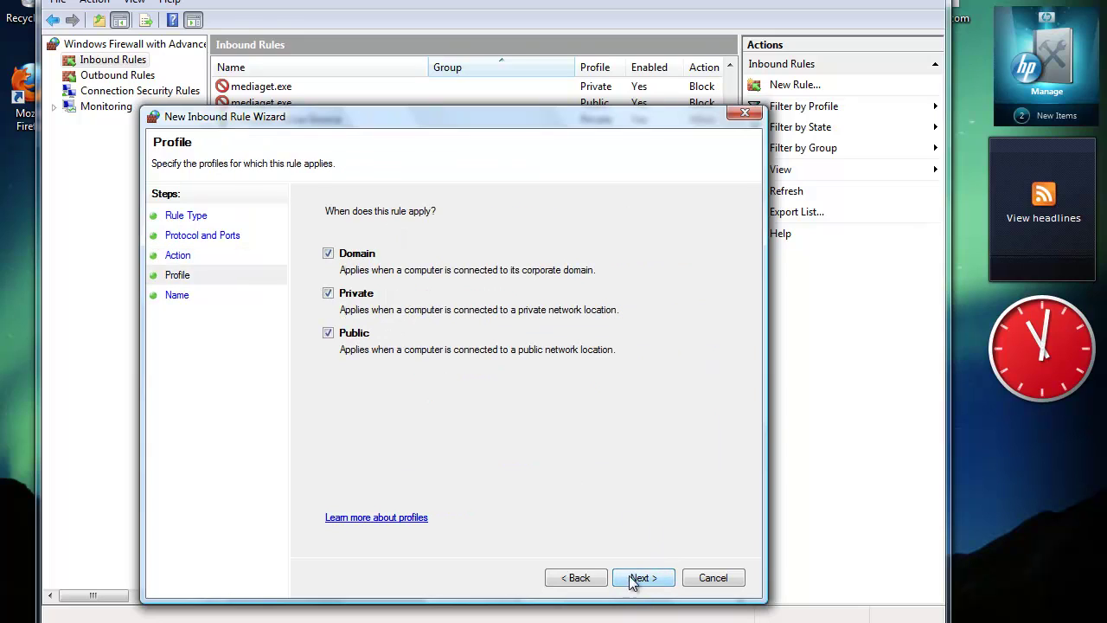
pyautogui.click(634, 578)
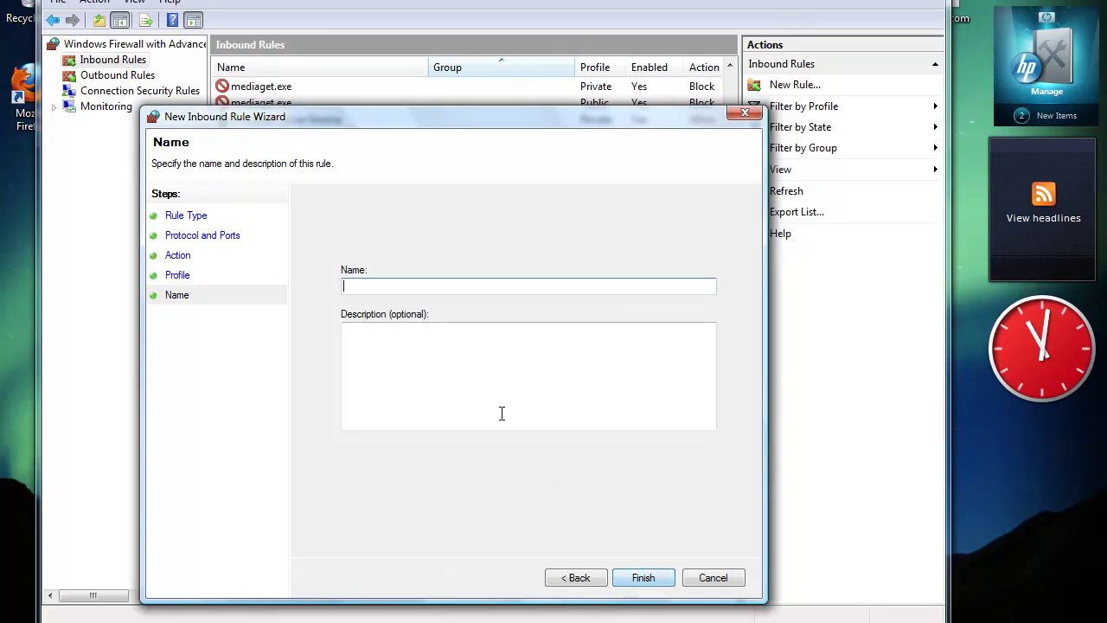
pyautogui.write('Terraria TCP')
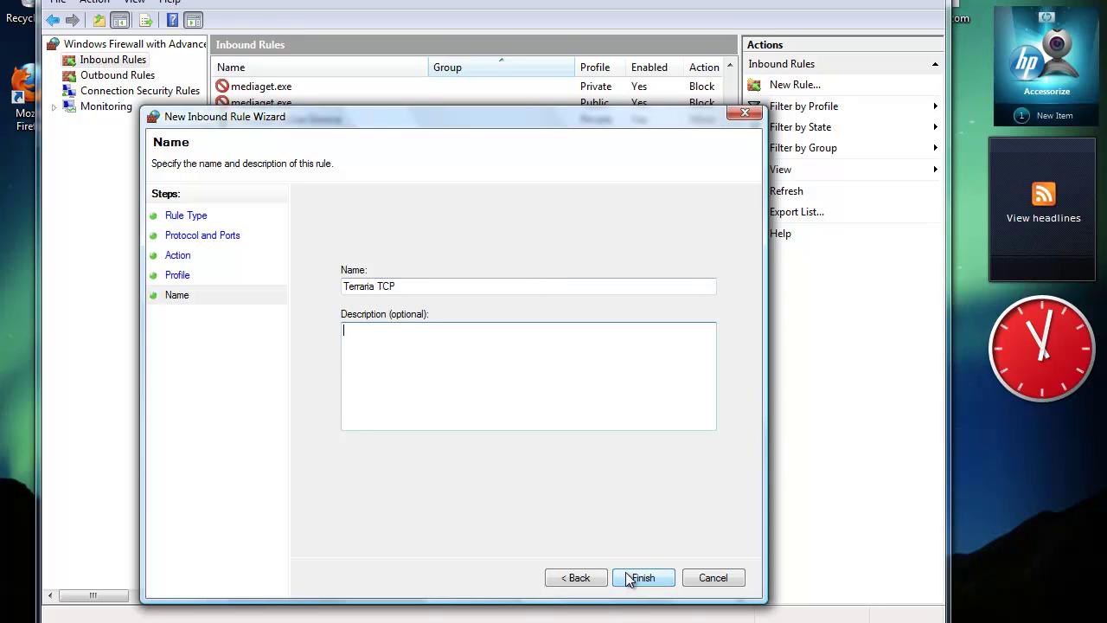
pyautogui.click(666, 577)
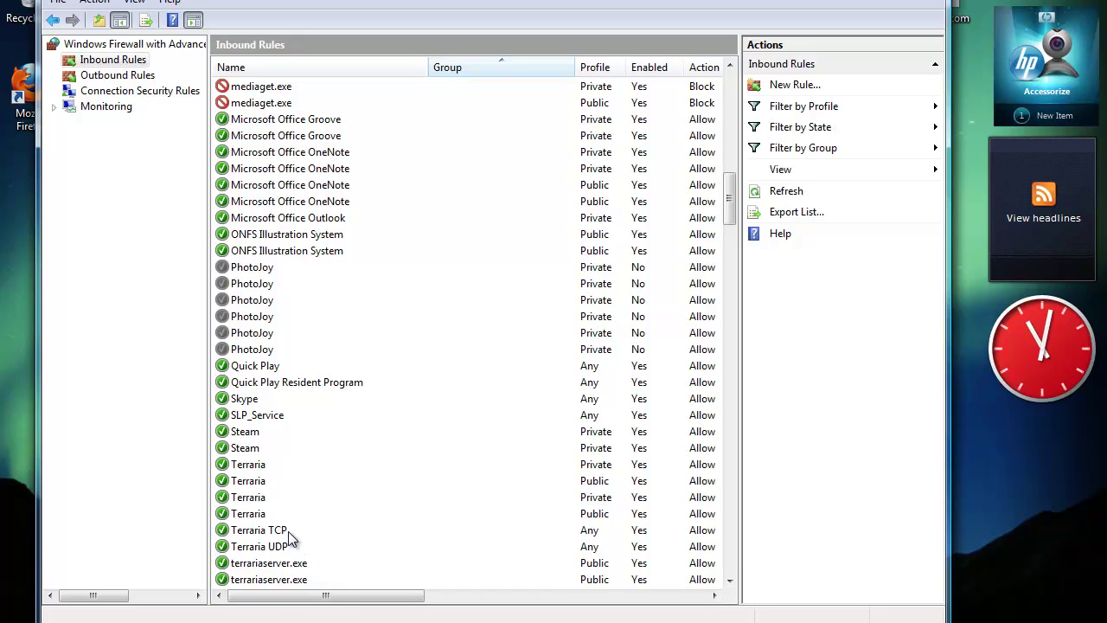
# Review the general properties of the Terraria TCP, Terraria UDP and second private-profile Terraria inbound rules.
pyautogui.rightClick(607, 533)
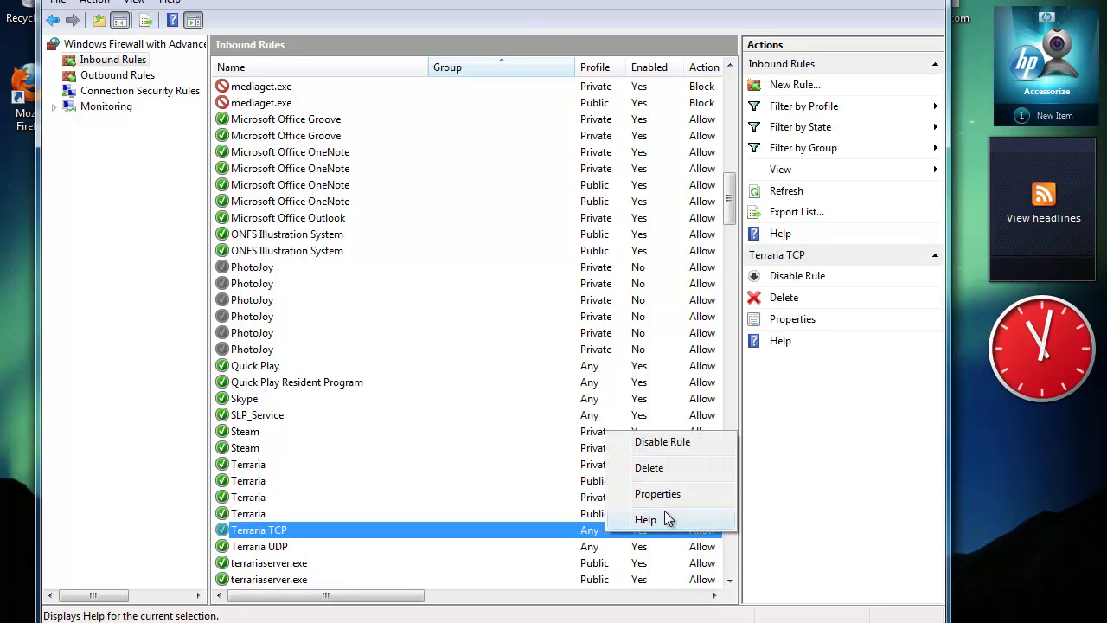
pyautogui.click(657, 495)
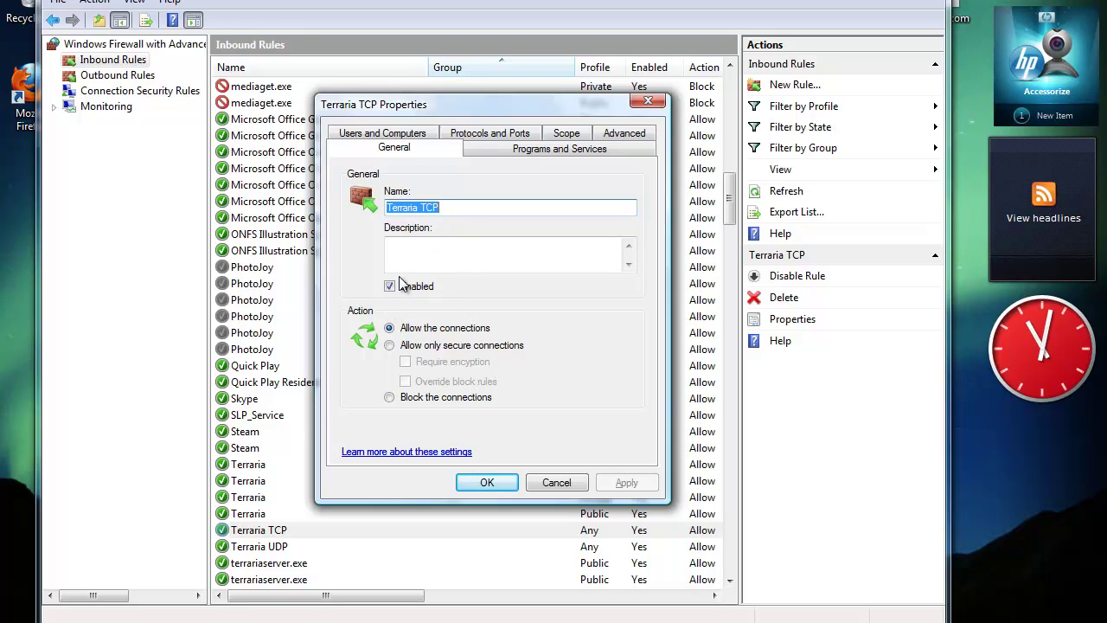
pyautogui.click(487, 483)
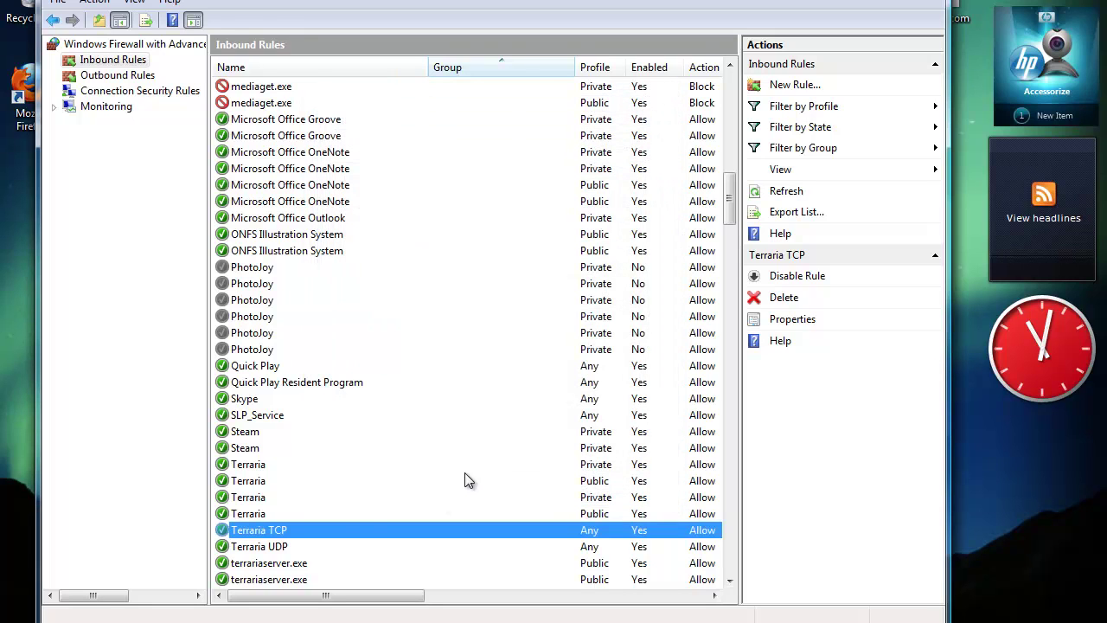
pyautogui.rightClick(258, 551)
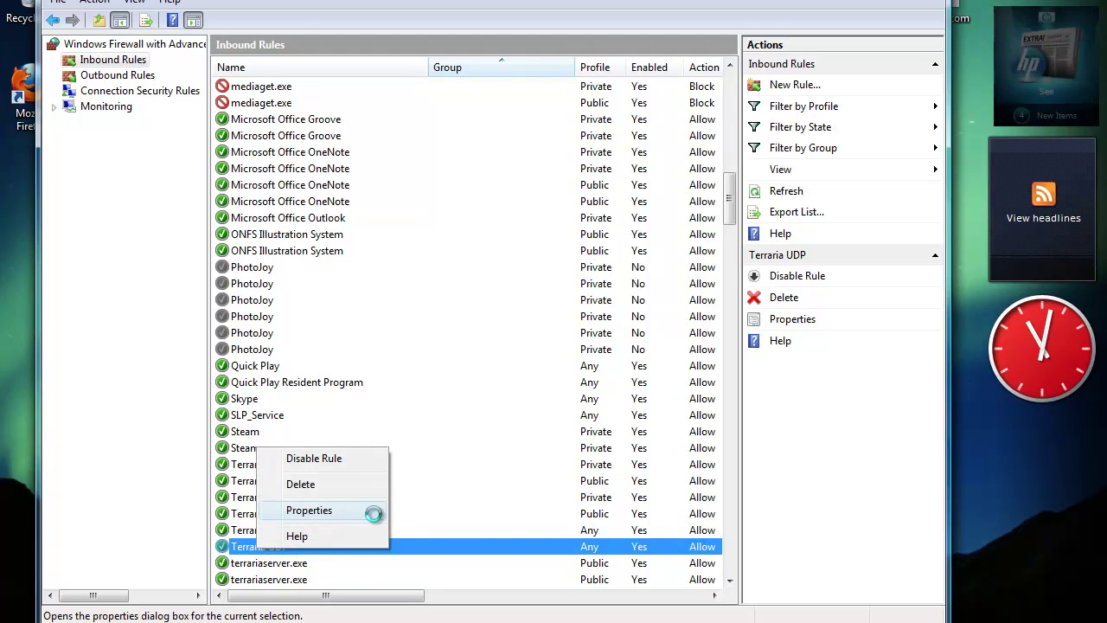
pyautogui.click(373, 514)
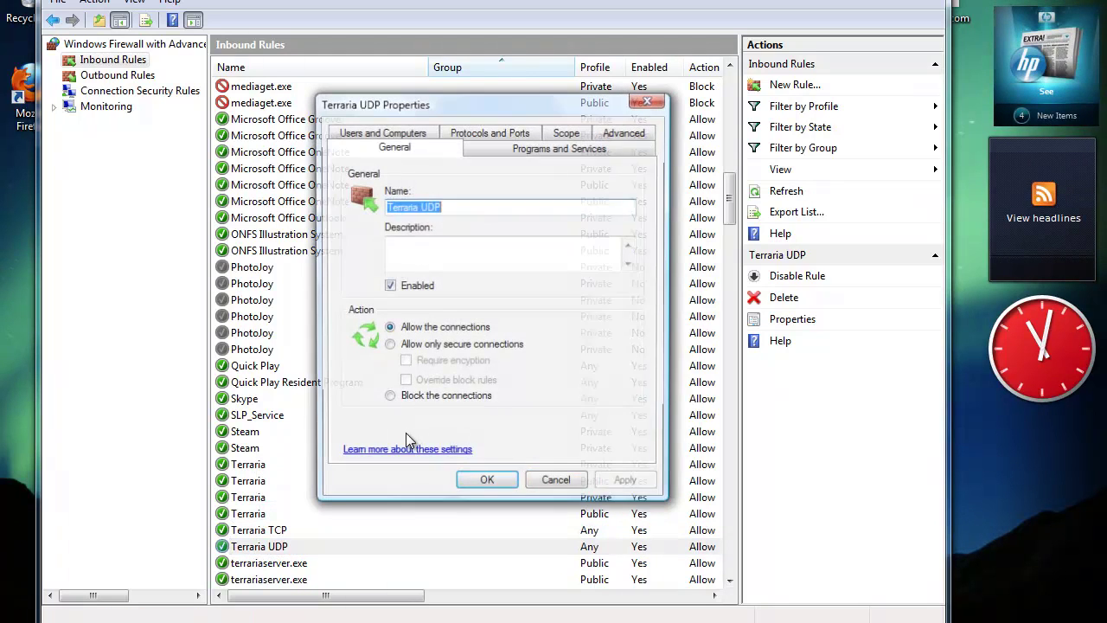
pyautogui.click(487, 483)
pyautogui.rightClick(290, 498)
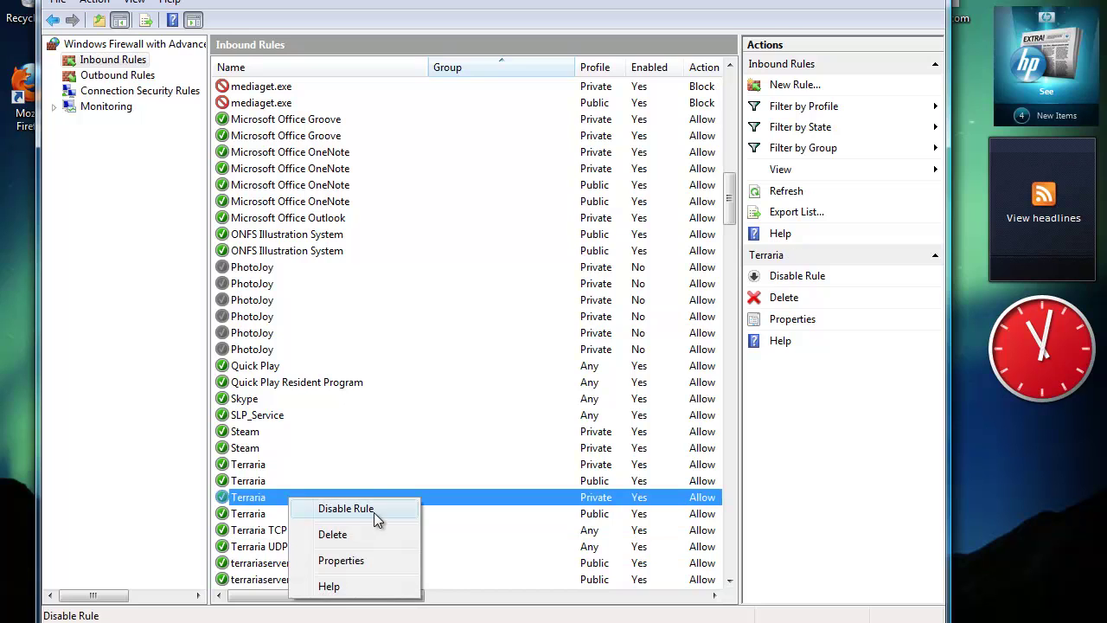
pyautogui.click(342, 560)
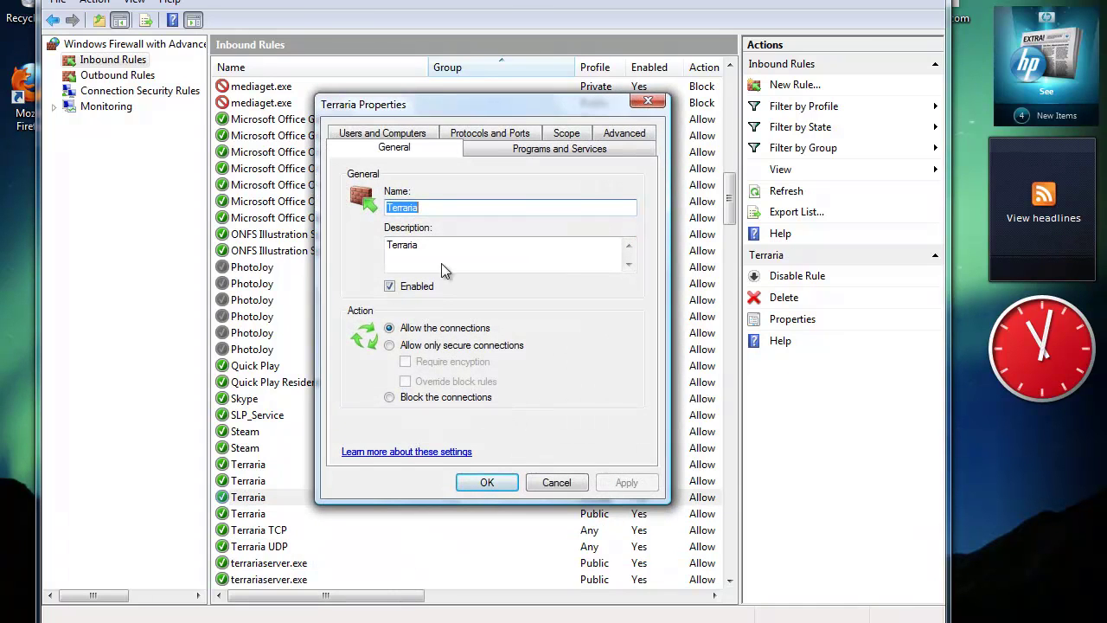
pyautogui.click(487, 483)
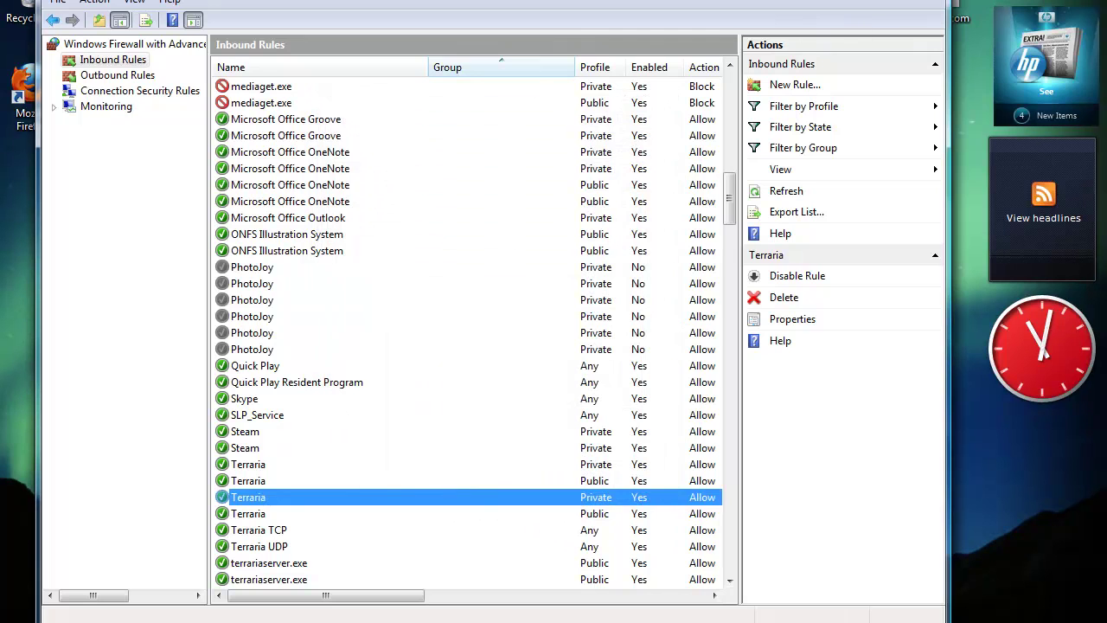
# Leave the firewall window and open the Program Files (x86) folder on Local Disk (C:) in the file explorer.
pyautogui.click(923, 0)
pyautogui.press('super')
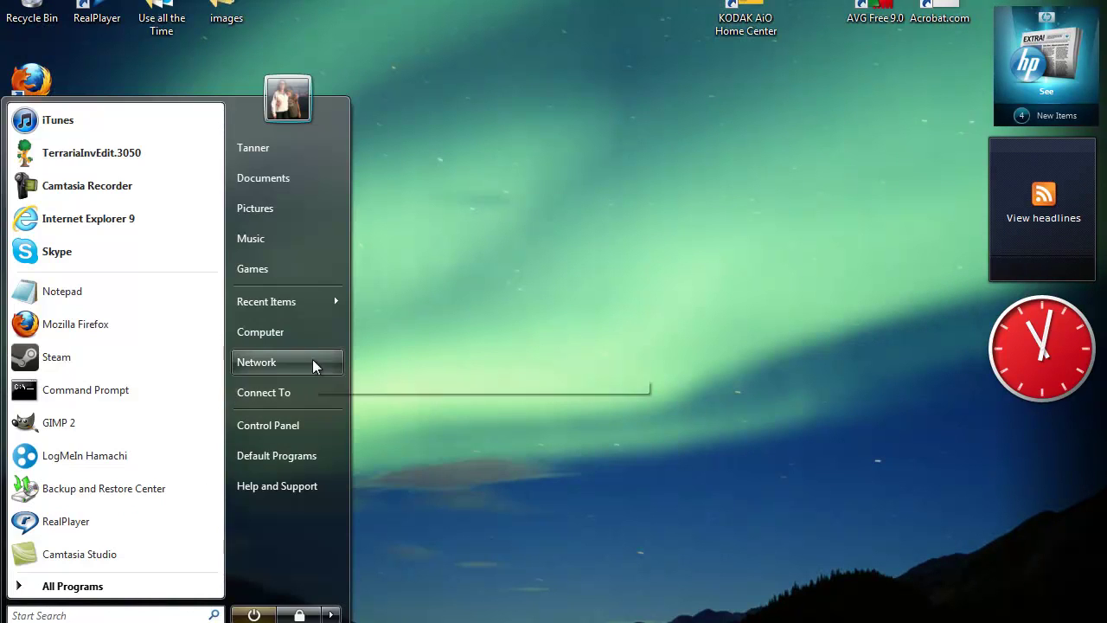
pyautogui.click(260, 331)
pyautogui.doubleClick(573, 189)
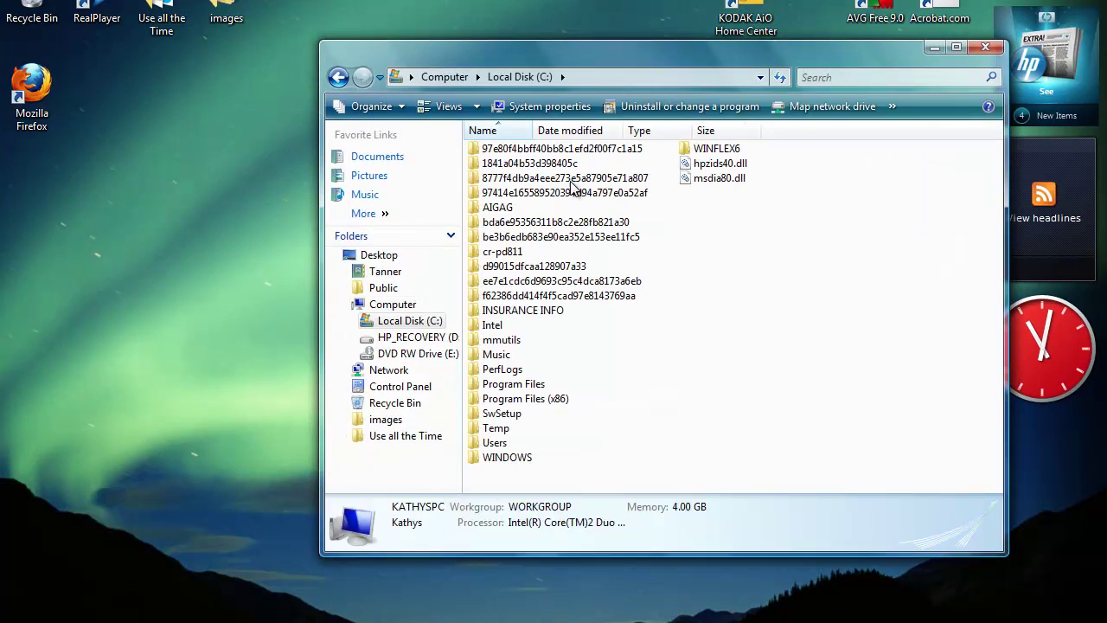
pyautogui.click(509, 402)
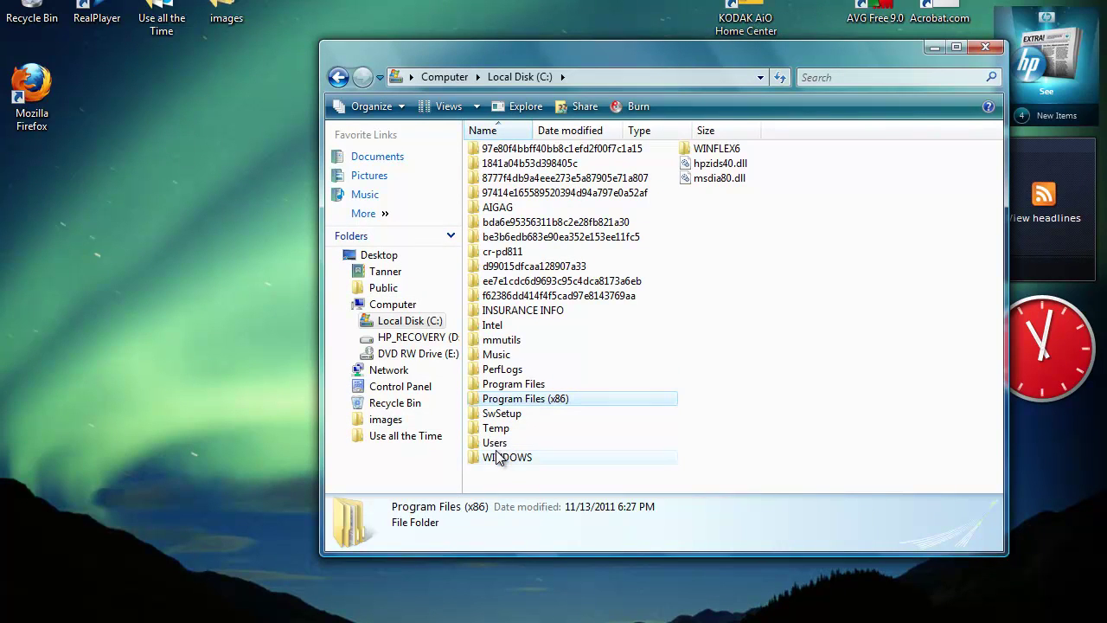
pyautogui.doubleClick(510, 401)
# Open the terraria game folder under Steam, steamapps, common.
pyautogui.scroll(-5, 559, 413)
pyautogui.scroll(-8, 560, 413)
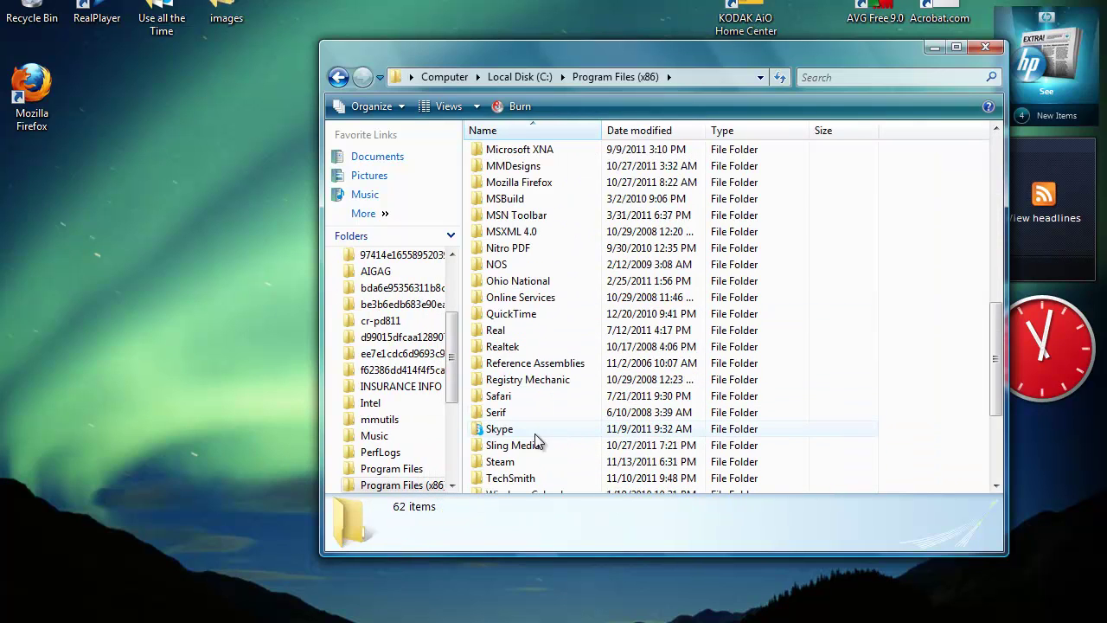
pyautogui.doubleClick(508, 315)
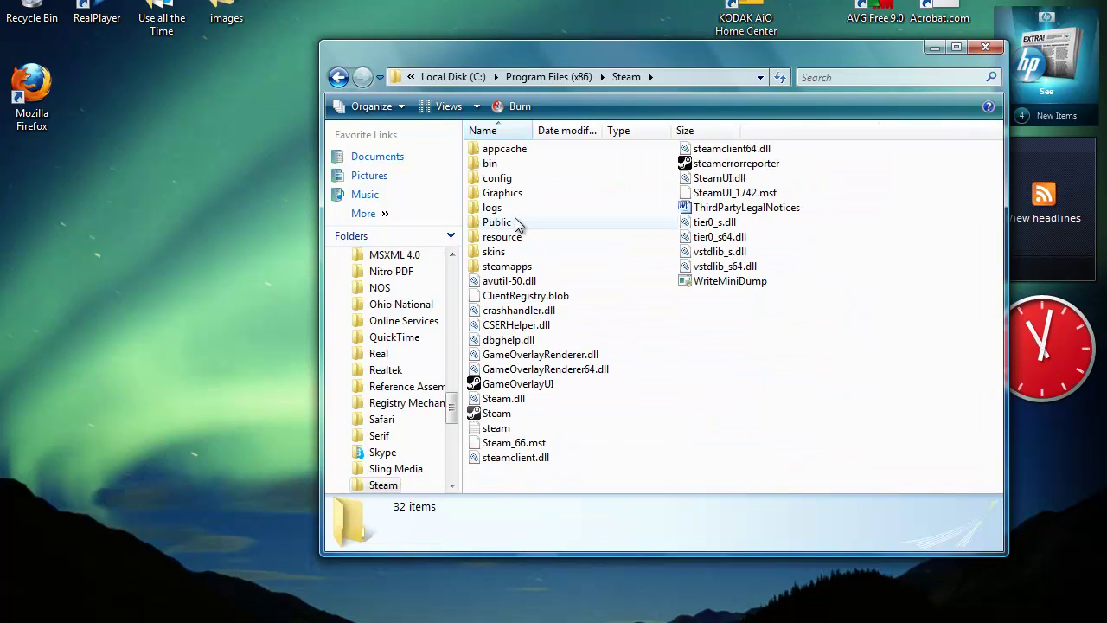
pyautogui.doubleClick(508, 267)
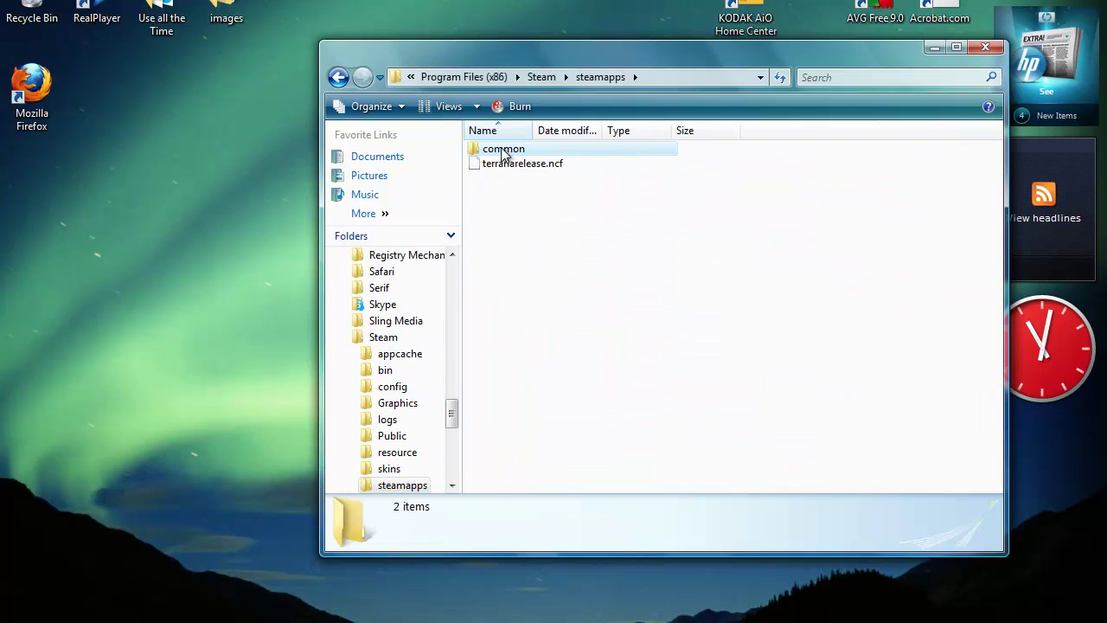
pyautogui.doubleClick(504, 150)
pyautogui.doubleClick(501, 151)
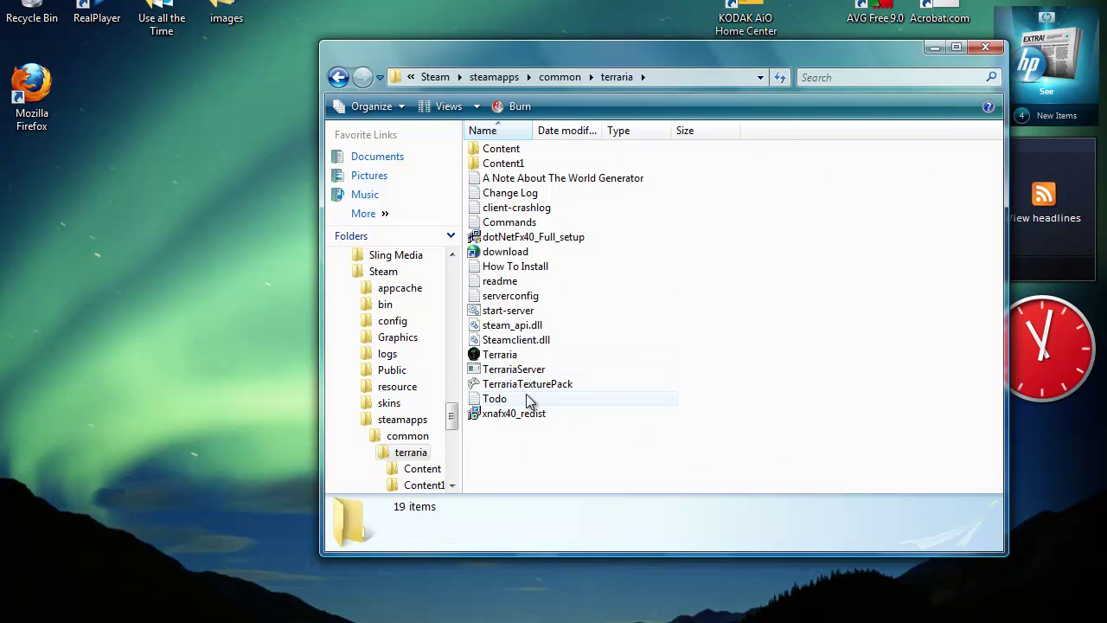
# Launch TerrariaTexturePack from the terraria folder.
pyautogui.doubleClick(495, 399)
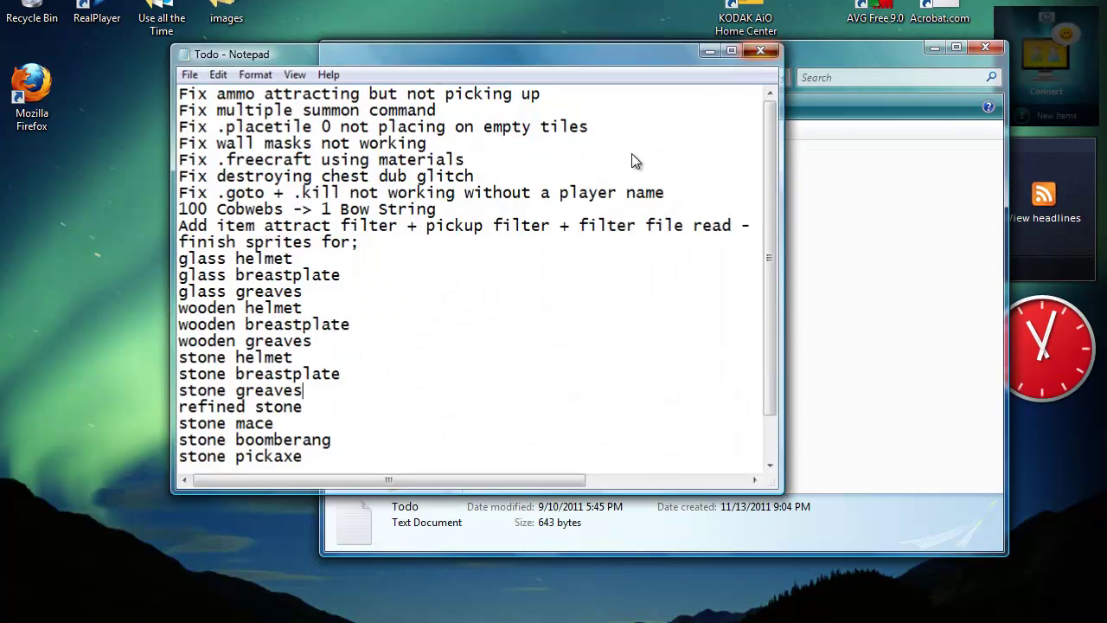
pyautogui.hotkey('alt', 'F4')
pyautogui.doubleClick(514, 384)
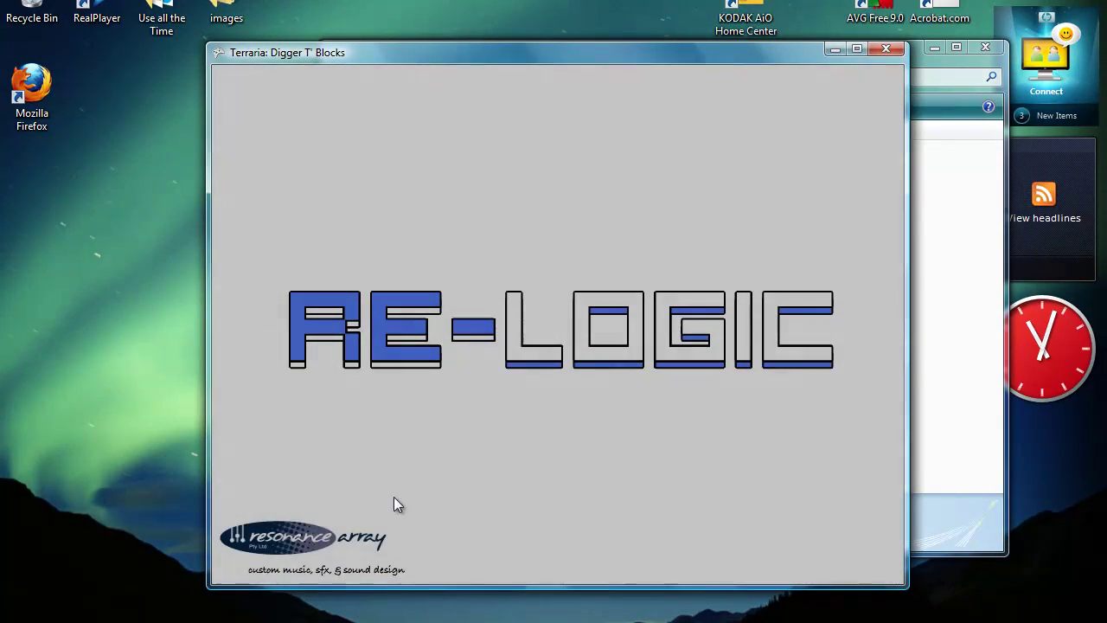
# Open Task Manager, set the TerrariaTexturePack process priority to High, confirm the change and close Task Manager.
pyautogui.rightClick(621, 622)
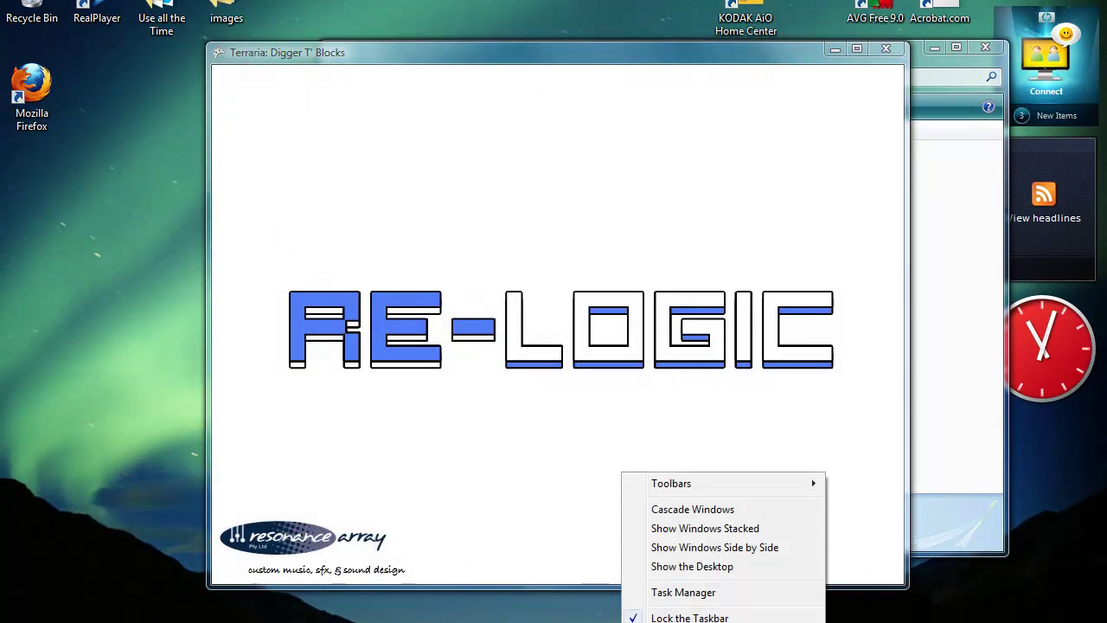
pyautogui.click(684, 597)
pyautogui.scroll(-20, 502, 234)
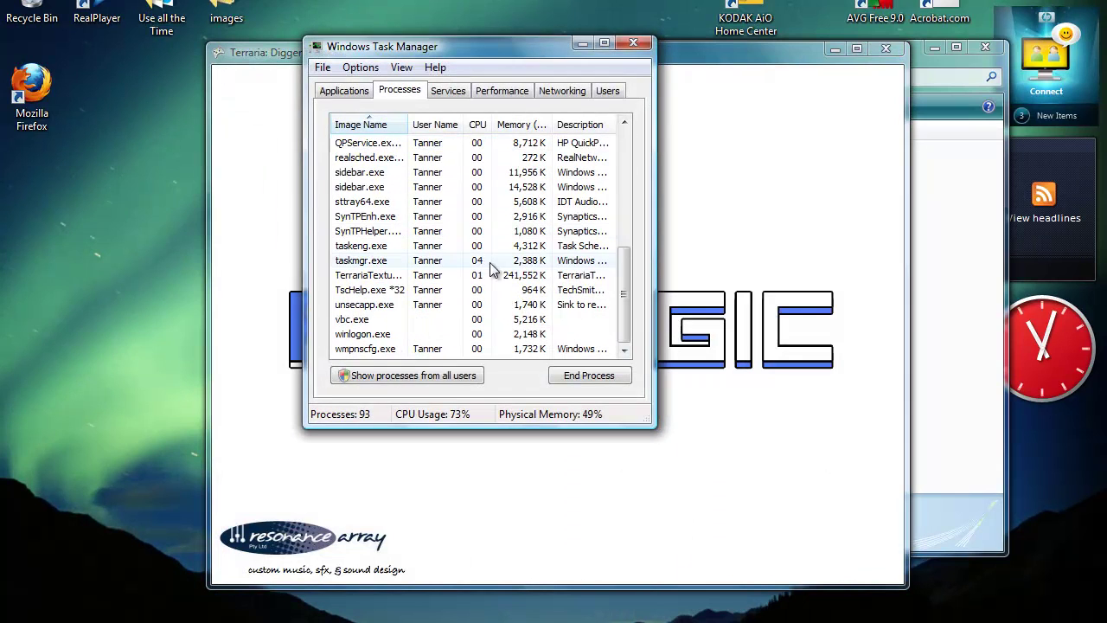
pyautogui.rightClick(400, 277)
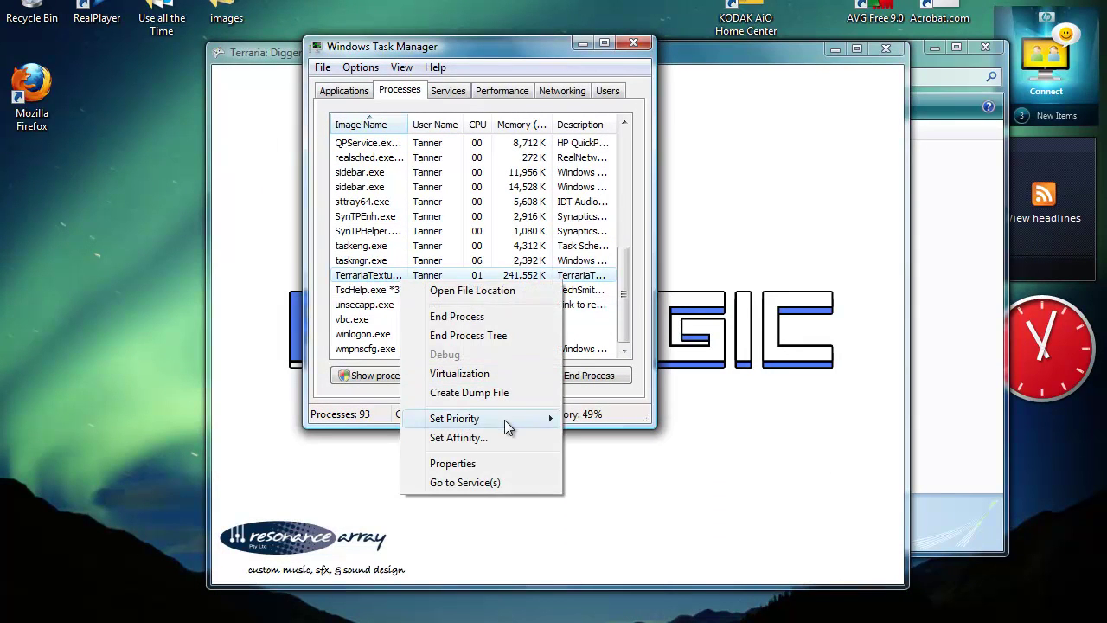
pyautogui.moveTo(504, 420)
pyautogui.click(623, 436)
pyautogui.click(595, 326)
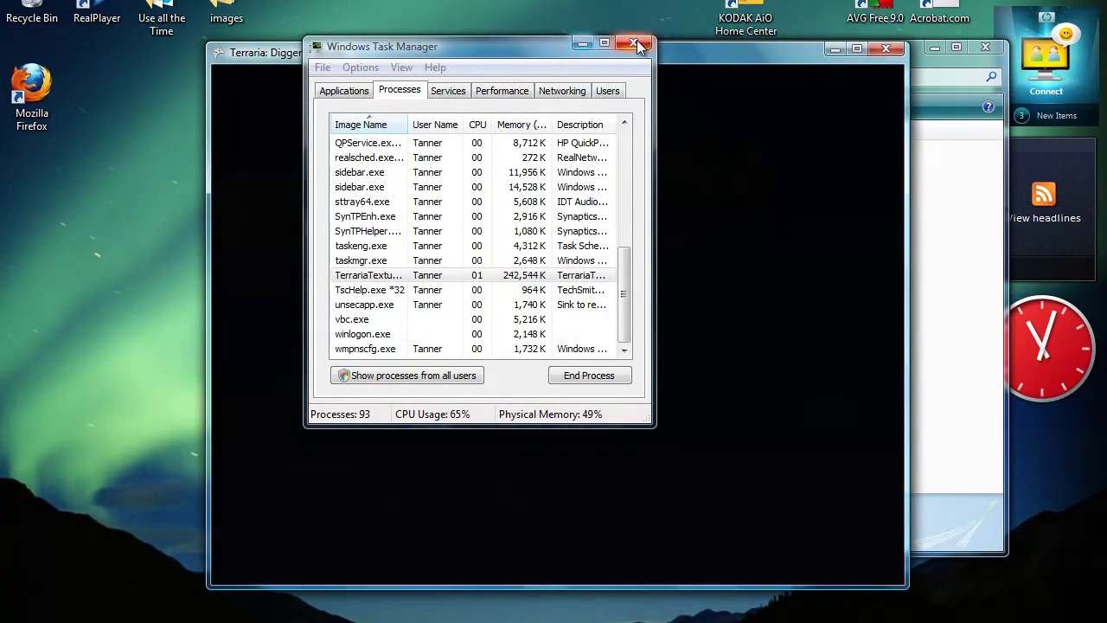
pyautogui.click(635, 43)
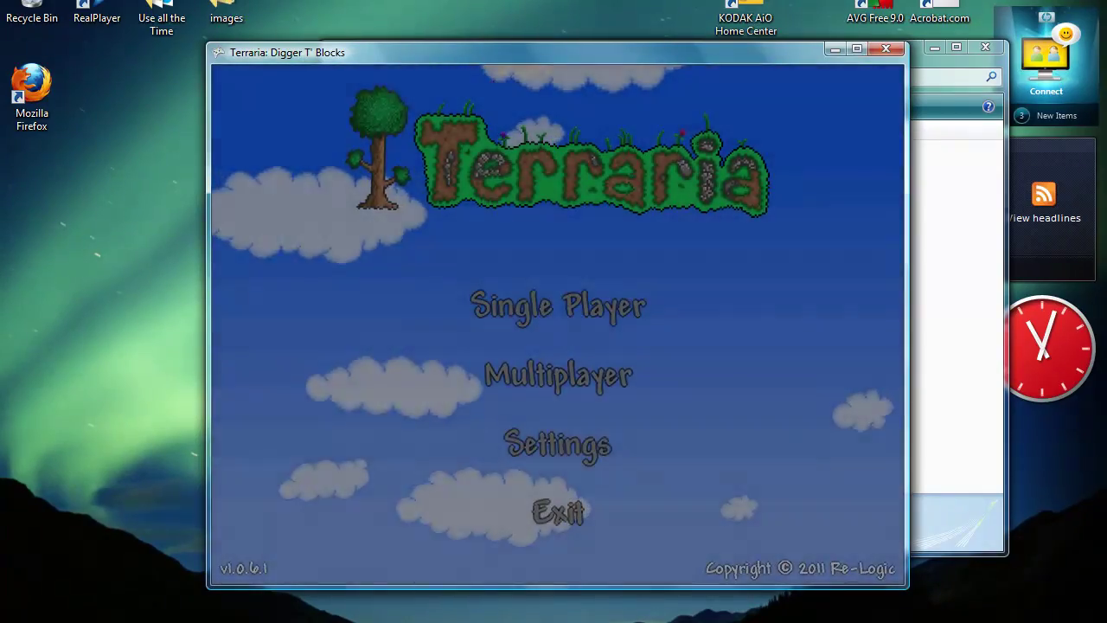
# Reopen Task Manager, check that the TerrariaTexturePack process priority is set to High, and close Task Manager.
pyautogui.rightClick(581, 619)
pyautogui.click(631, 592)
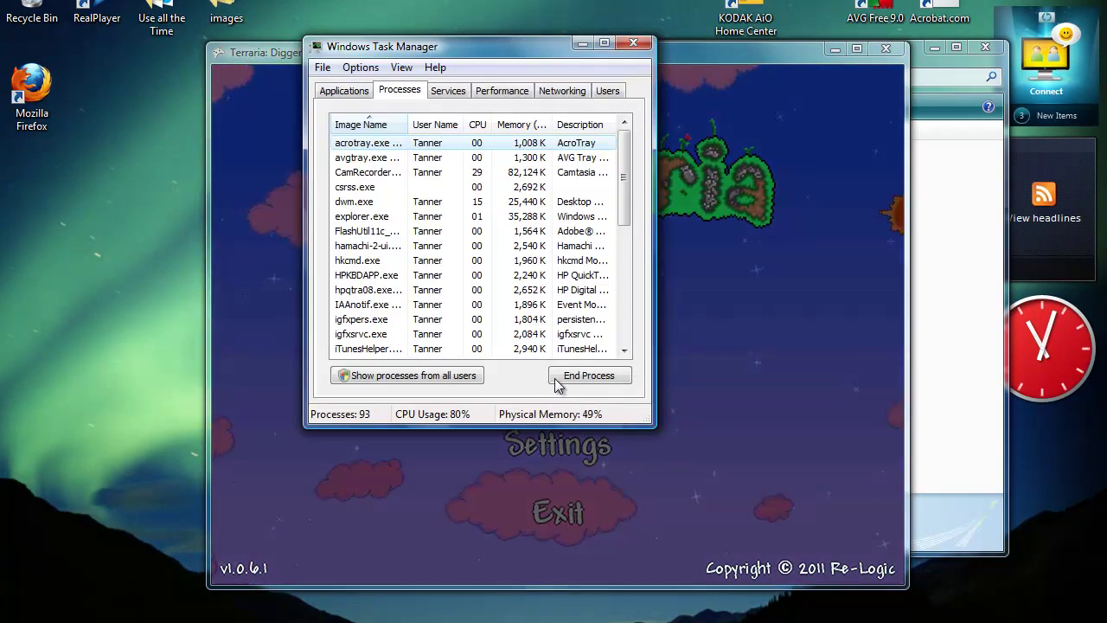
pyautogui.scroll(-7, 392, 331)
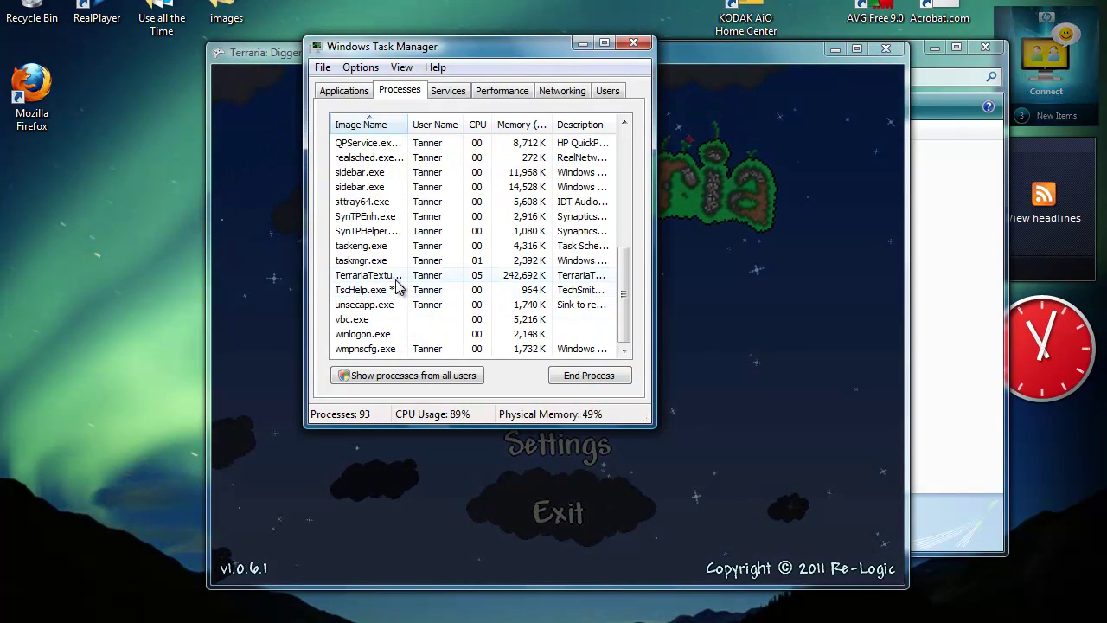
pyautogui.rightClick(420, 277)
pyautogui.moveTo(541, 419)
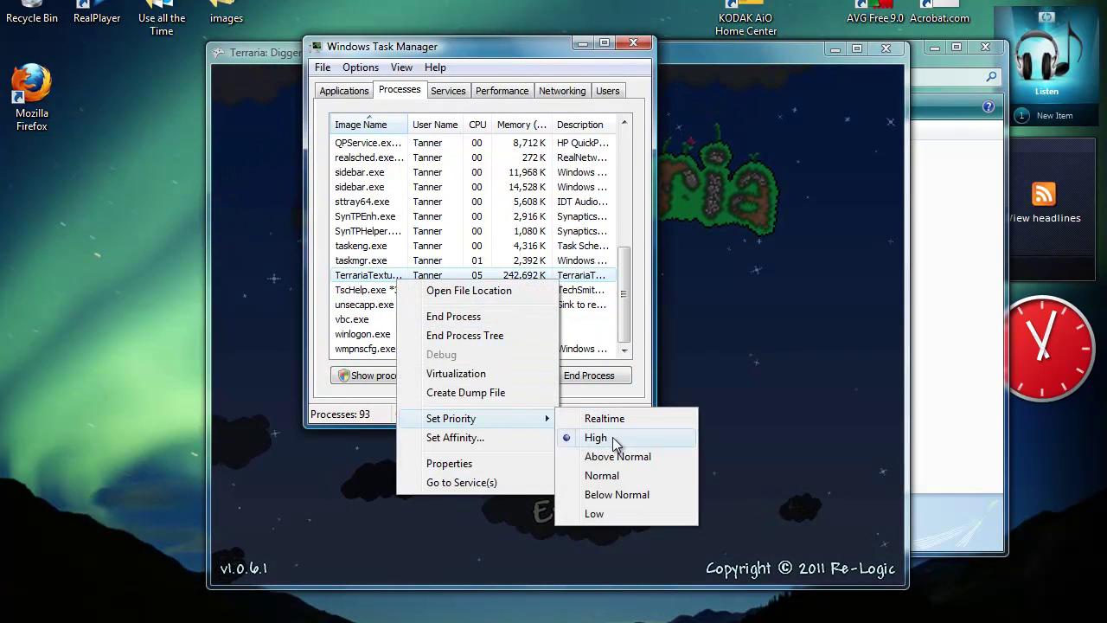
pyautogui.click(579, 438)
pyautogui.click(632, 45)
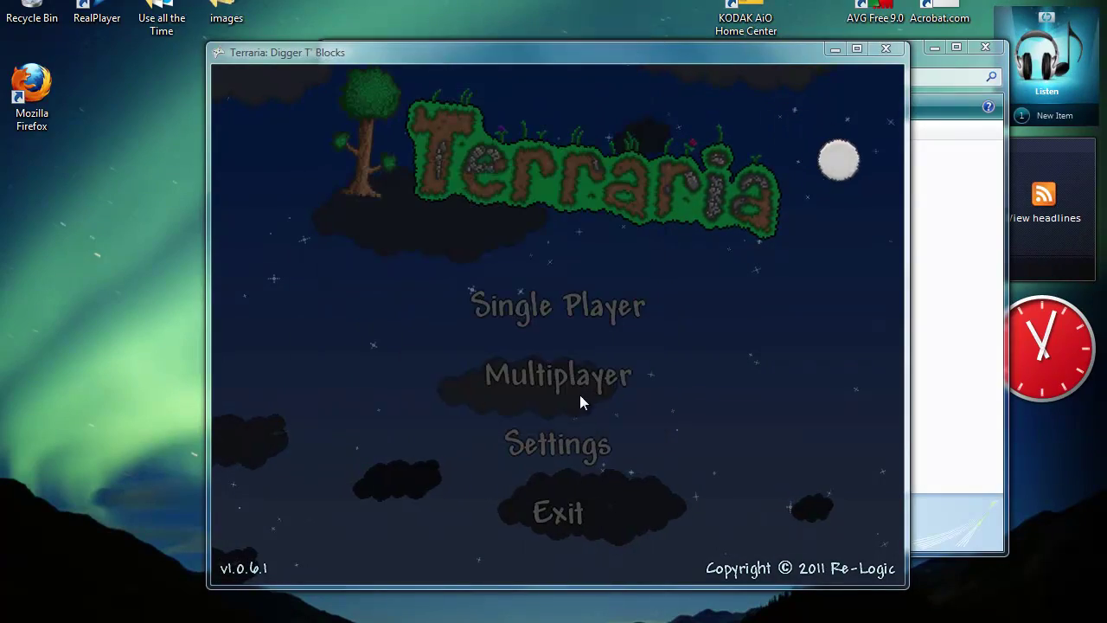
# Enter Terraria's multiplayer options and launch TerrariaServer from the TSHOCK SERVER folder inside Use all the Time.
pyautogui.click(578, 368)
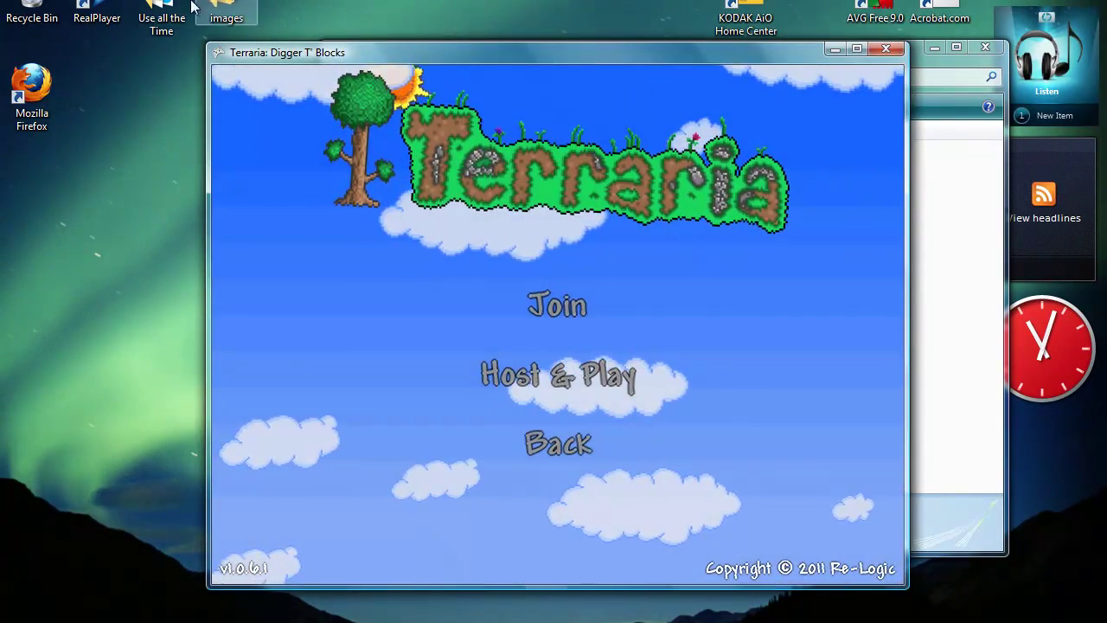
pyautogui.doubleClick(164, 9)
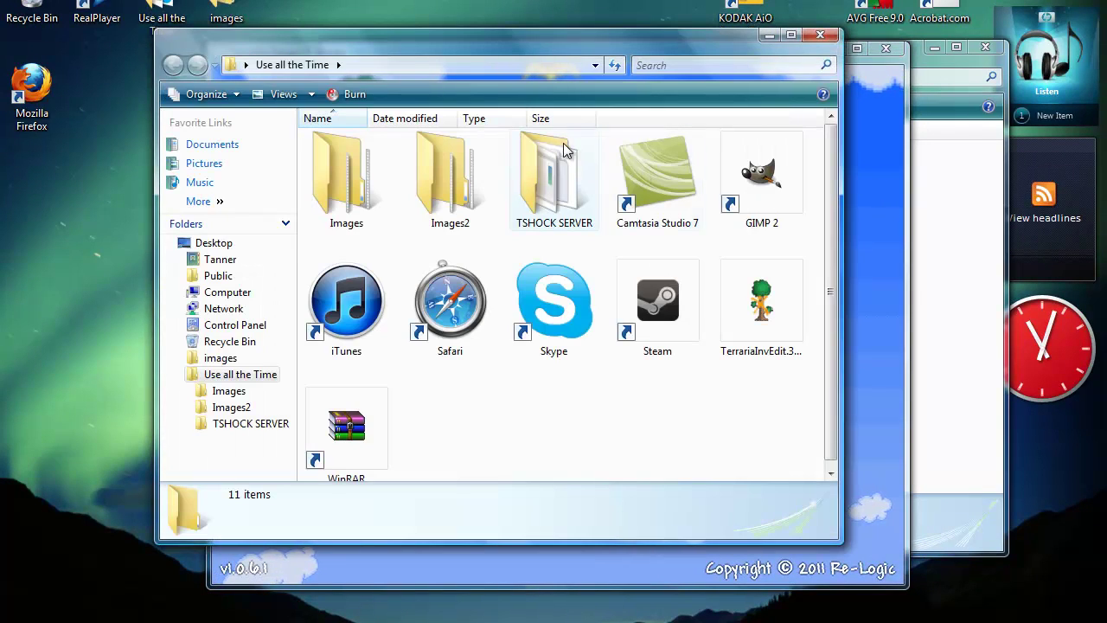
pyautogui.doubleClick(530, 173)
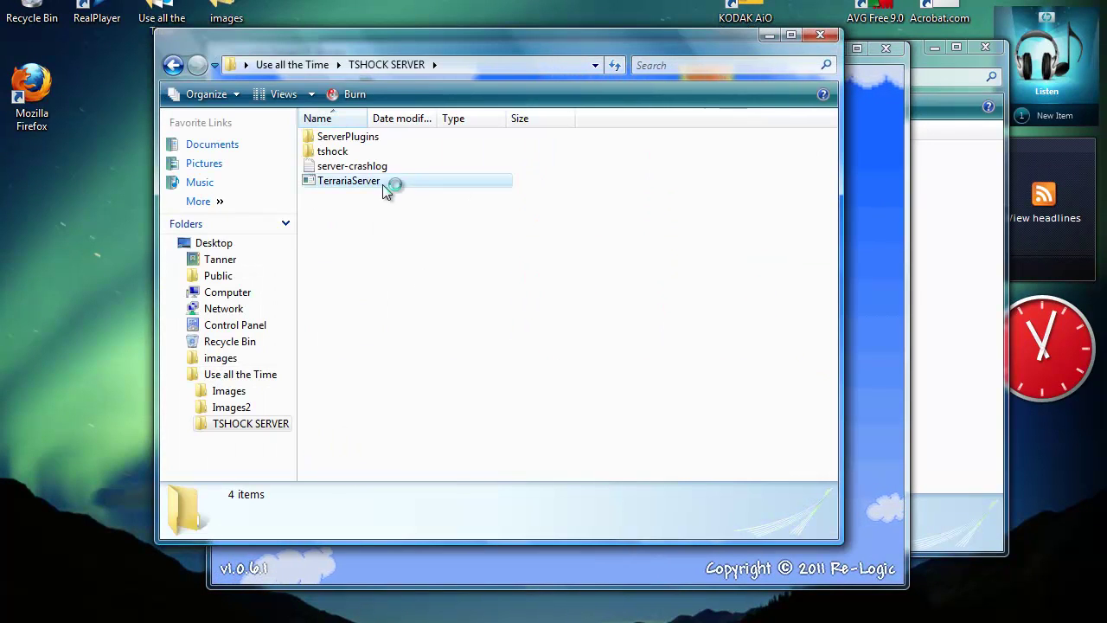
pyautogui.doubleClick(383, 184)
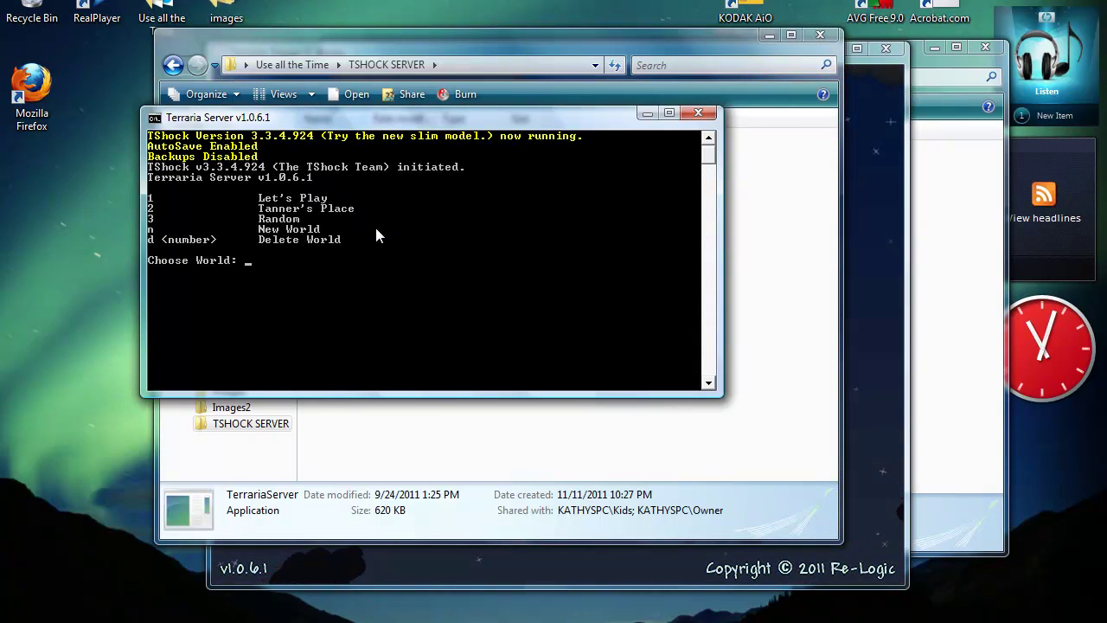
# Start the TShock server with the second listed world, accepting the defaults for max players (8) and the remaining server prompts.
pyautogui.write('1')
pyautogui.press('Return')
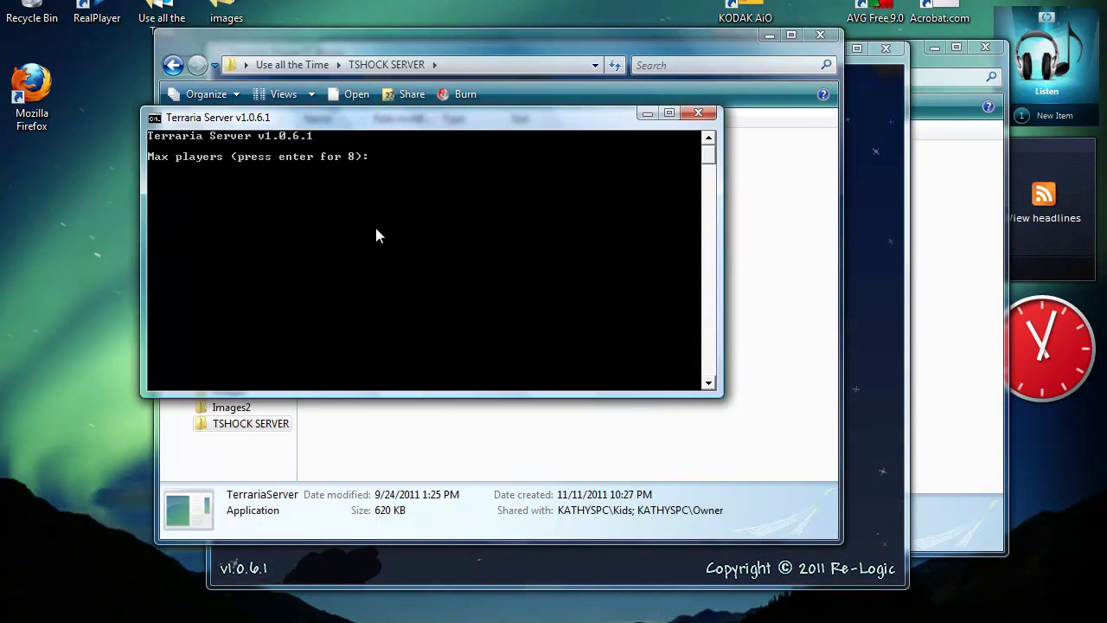
pyautogui.press('Return')
pyautogui.press('Return')
pyautogui.press('Return')
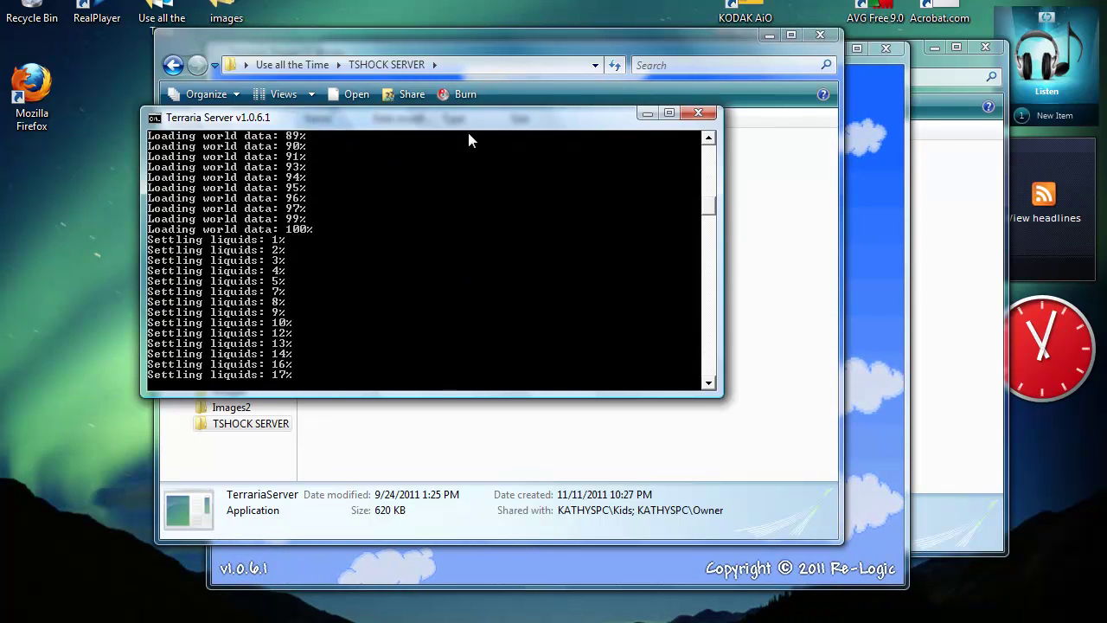
# Minimize the Terraria Server console and close the TSHOCK SERVER folder window.
pyautogui.moveTo(459, 126); pyautogui.dragTo(465, 157)
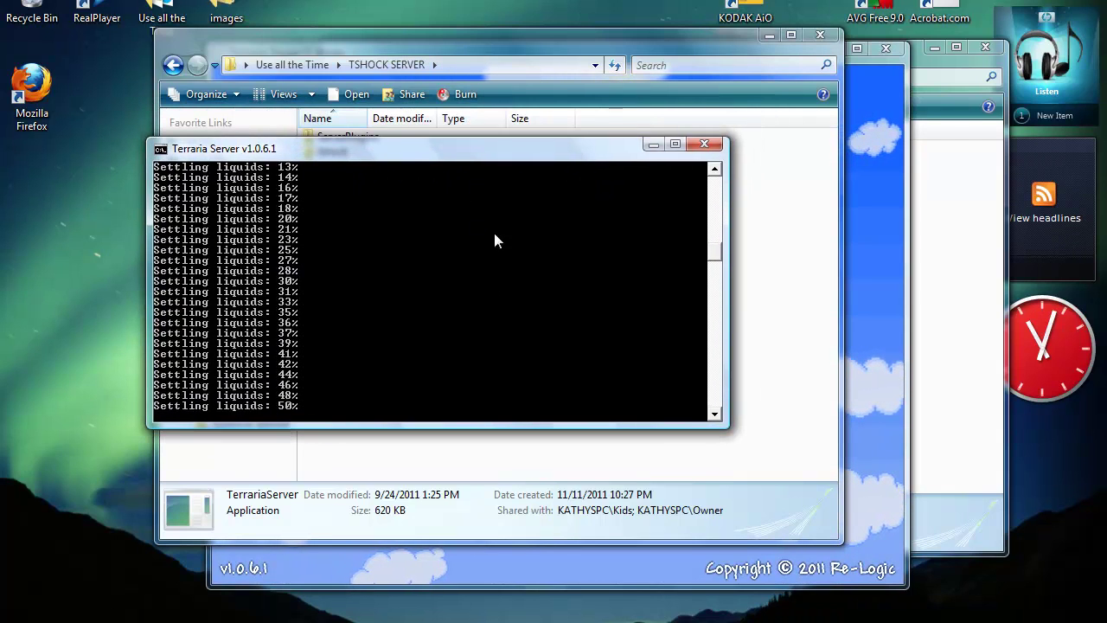
pyautogui.click(654, 145)
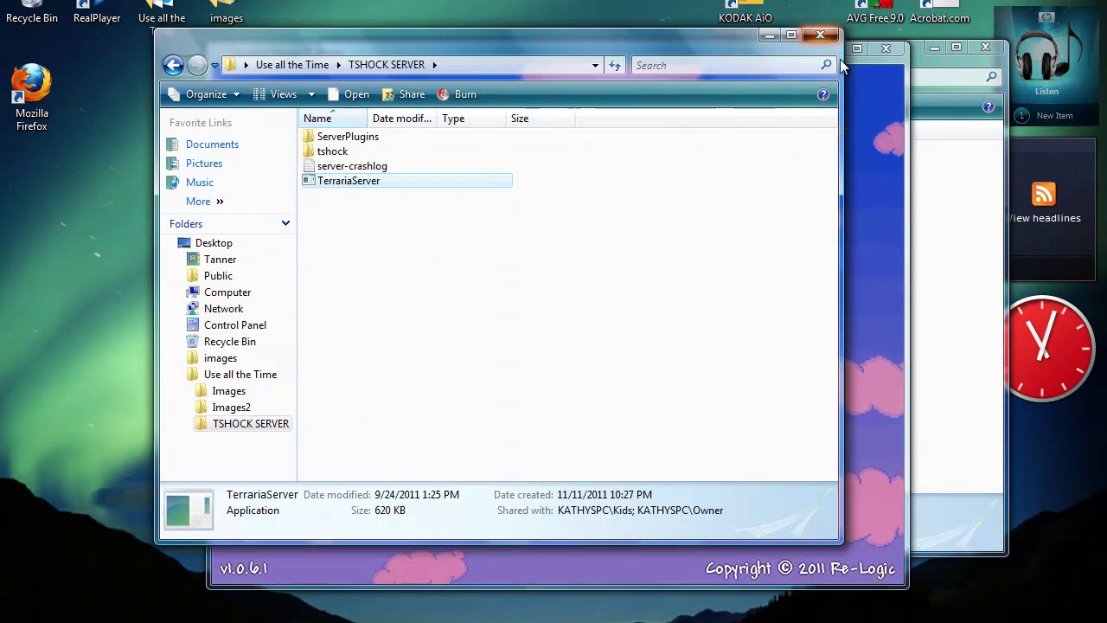
pyautogui.click(820, 35)
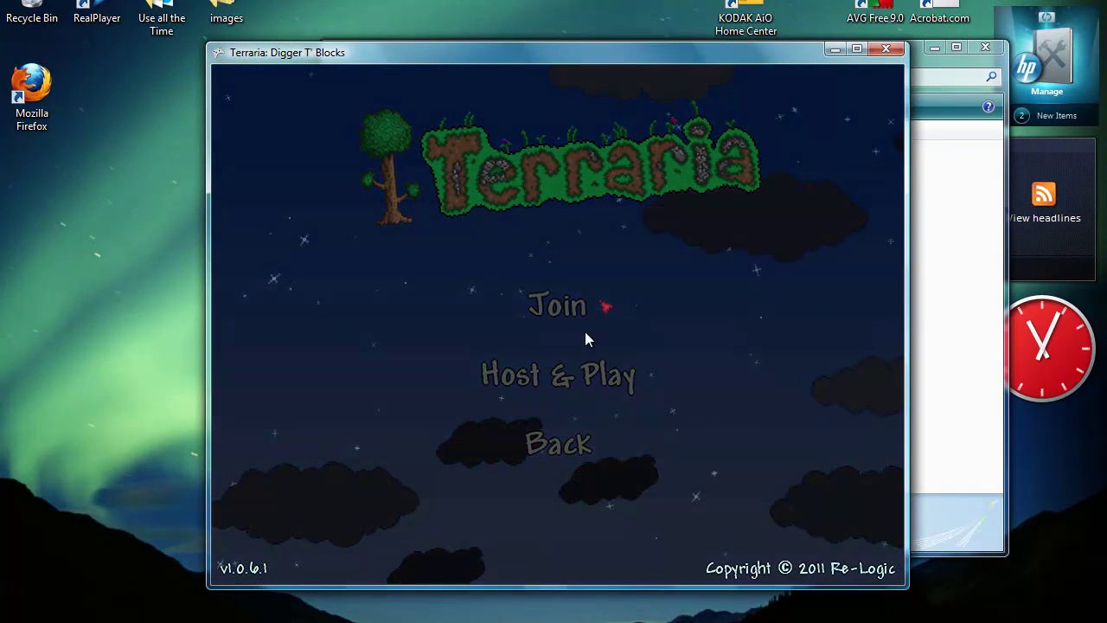
# Choose to join a multiplayer game with the fourth listed character, and check the server console before minimizing it again.
pyautogui.click(554, 292)
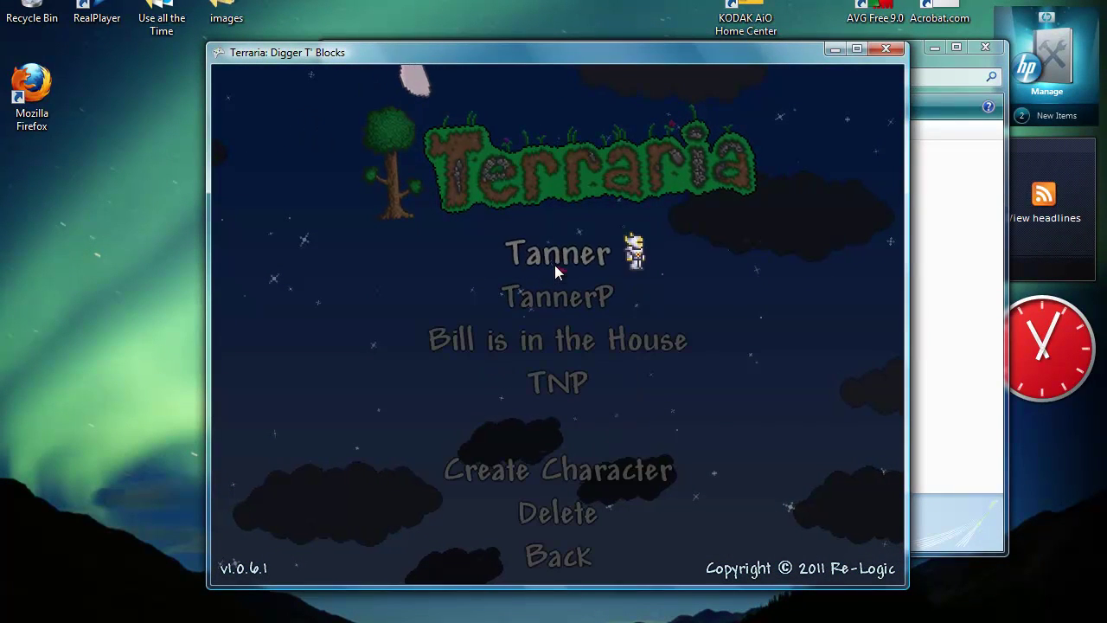
pyautogui.click(562, 383)
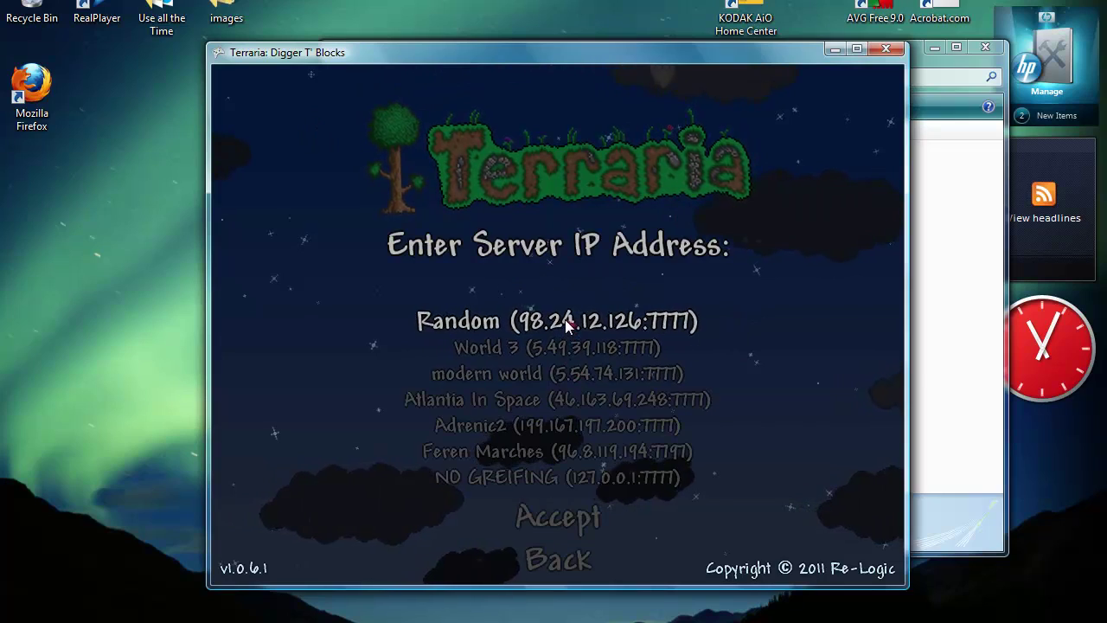
pyautogui.click(622, 621)
pyautogui.click(623, 597)
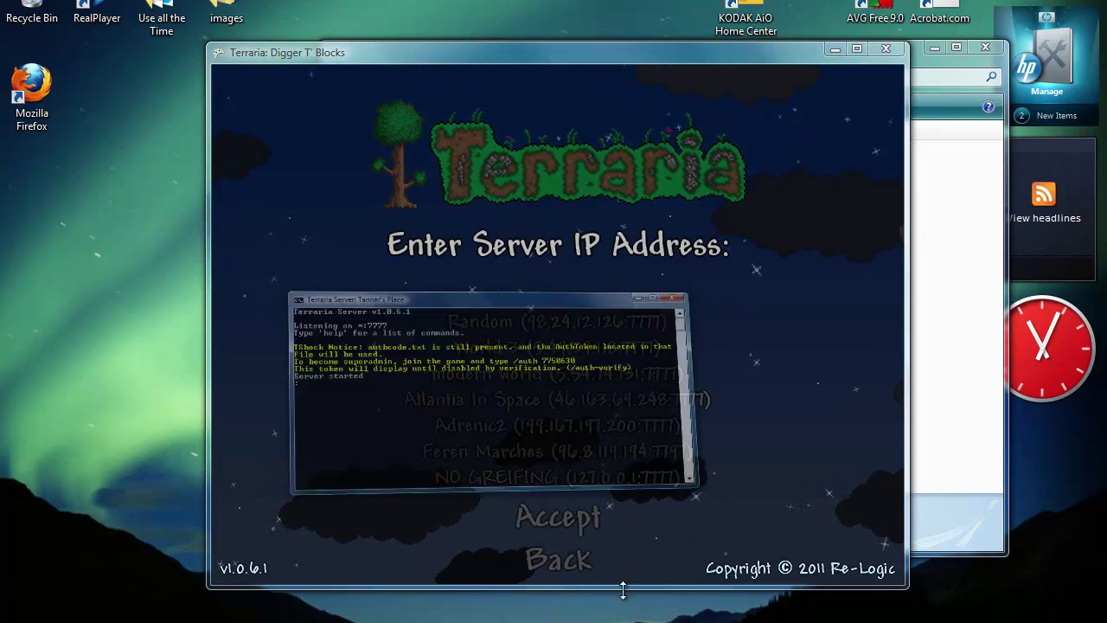
pyautogui.click(655, 142)
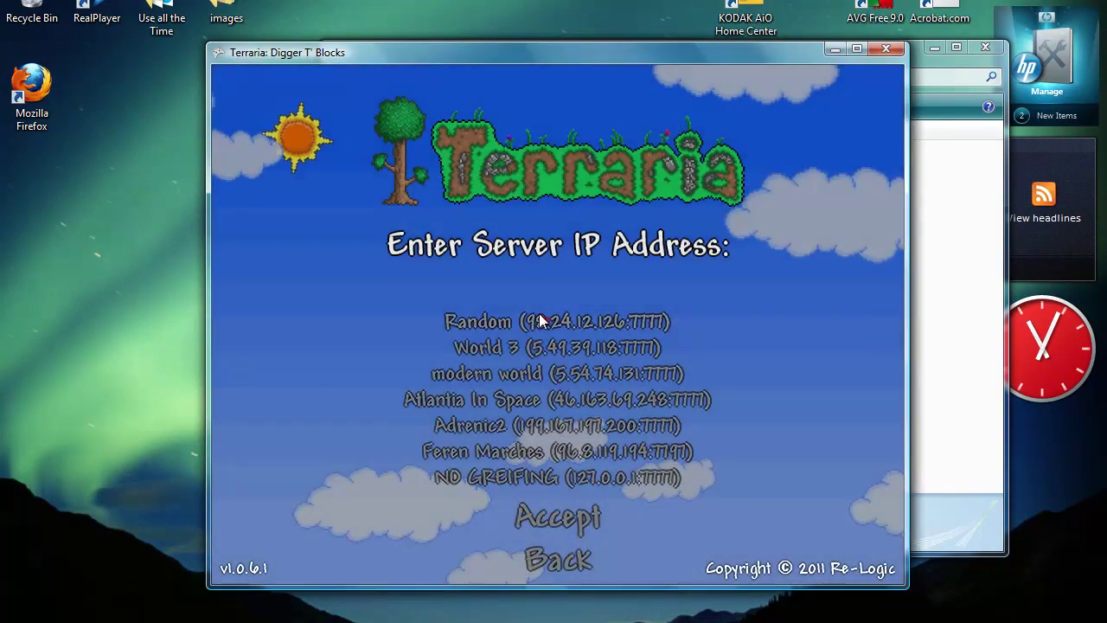
# Connect to the saved Random server on port 7777 and close the terraria folder window.
pyautogui.click(538, 320)
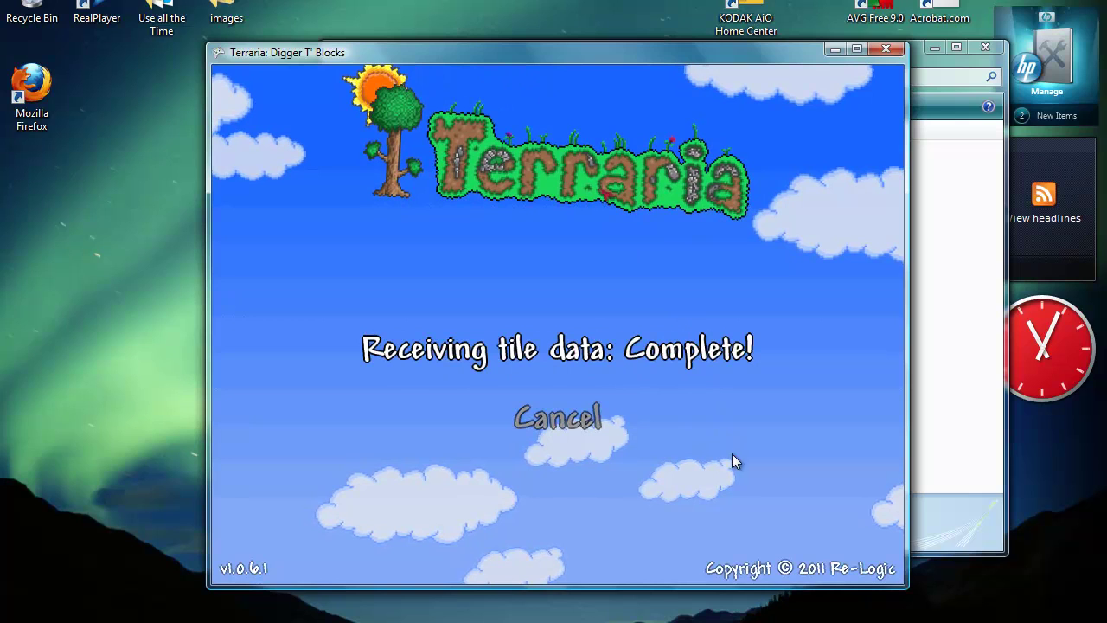
pyautogui.click(993, 105)
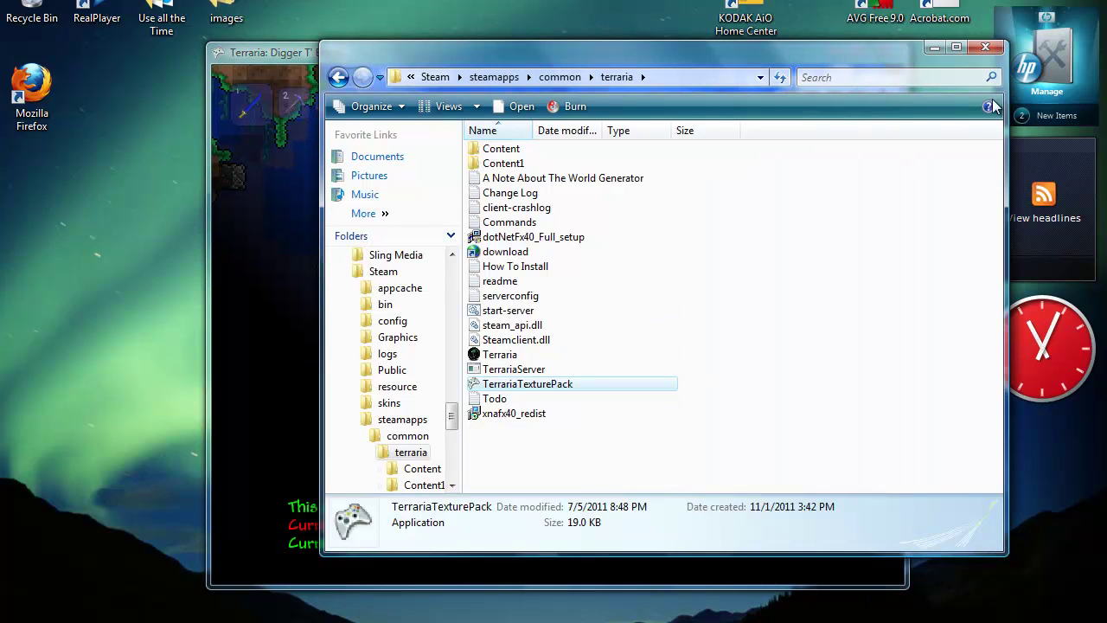
pyautogui.click(991, 49)
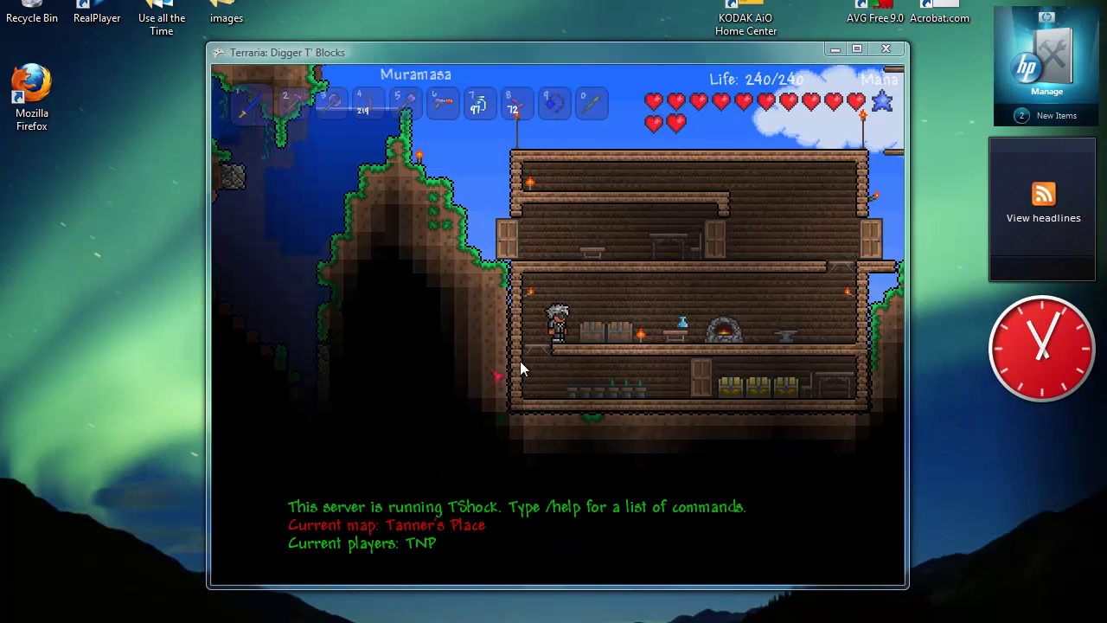
# Take the character out of the house's east side, swinging the Muramasa, and jump up onto the high wooden platform.
pyautogui.click(616, 303)
pyautogui.press('d')
pyautogui.click(608, 317)
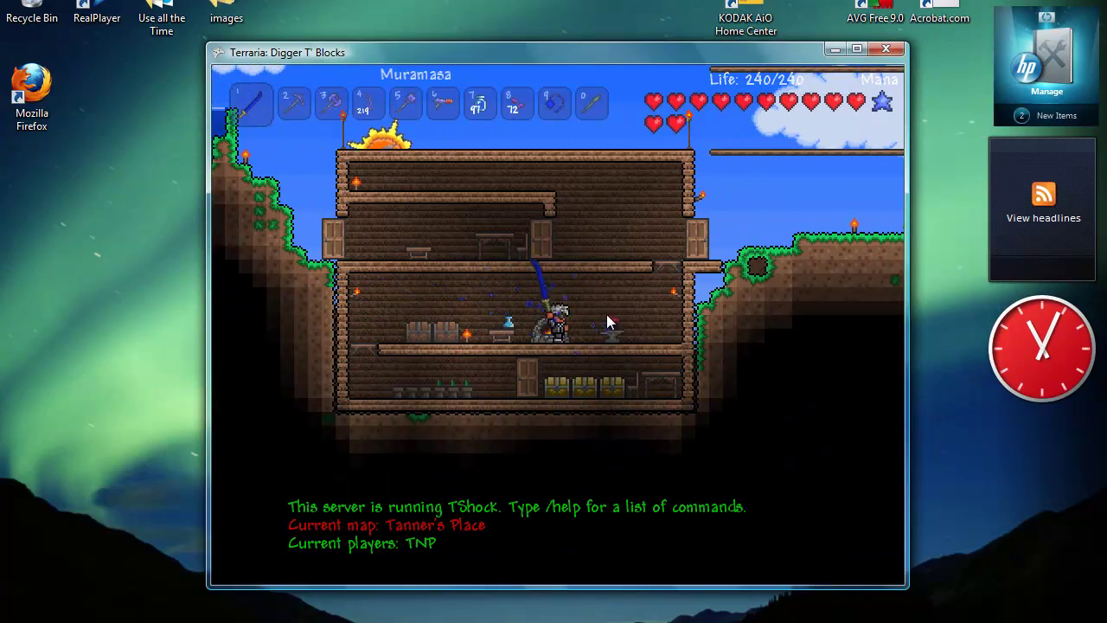
pyautogui.click(607, 315)
pyautogui.press('space')
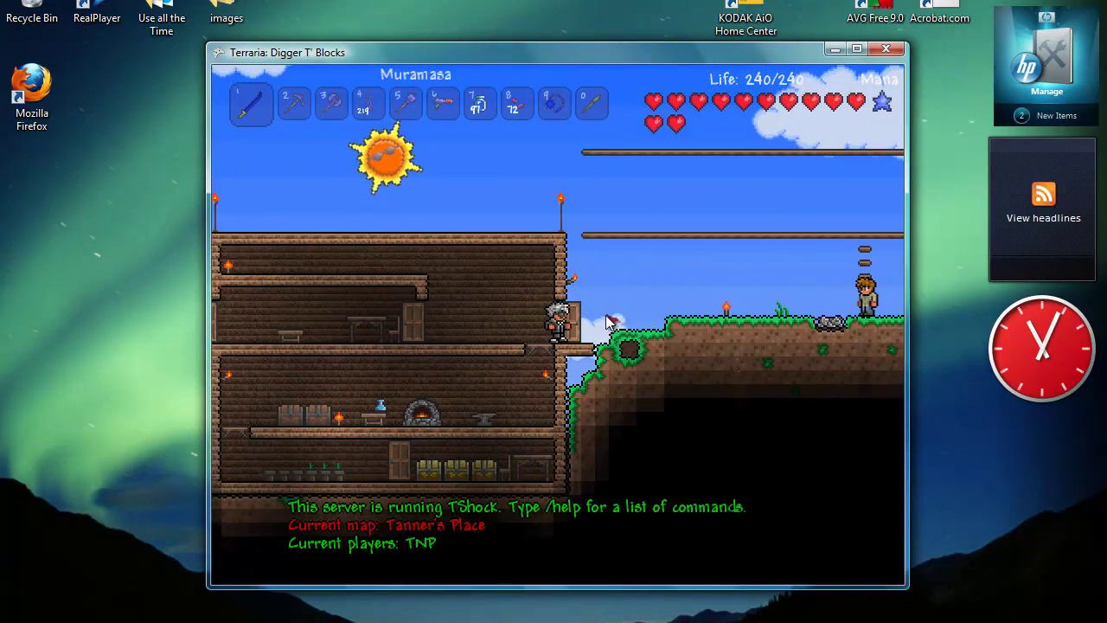
pyautogui.press('d')
pyautogui.press('space')
pyautogui.press('space')
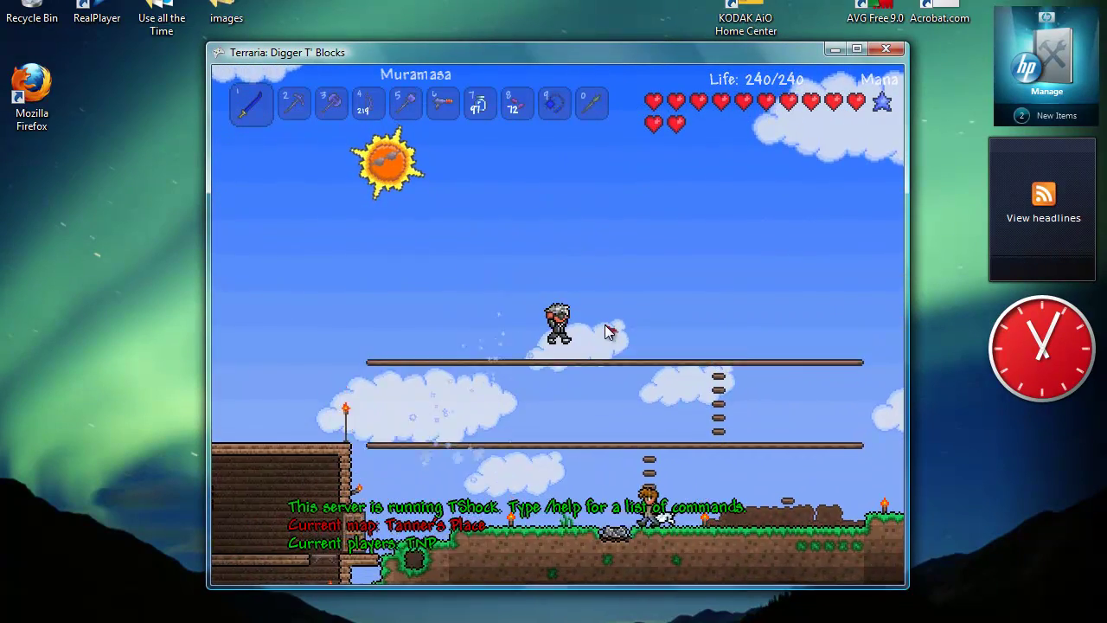
pyautogui.press('space')
pyautogui.press('a')
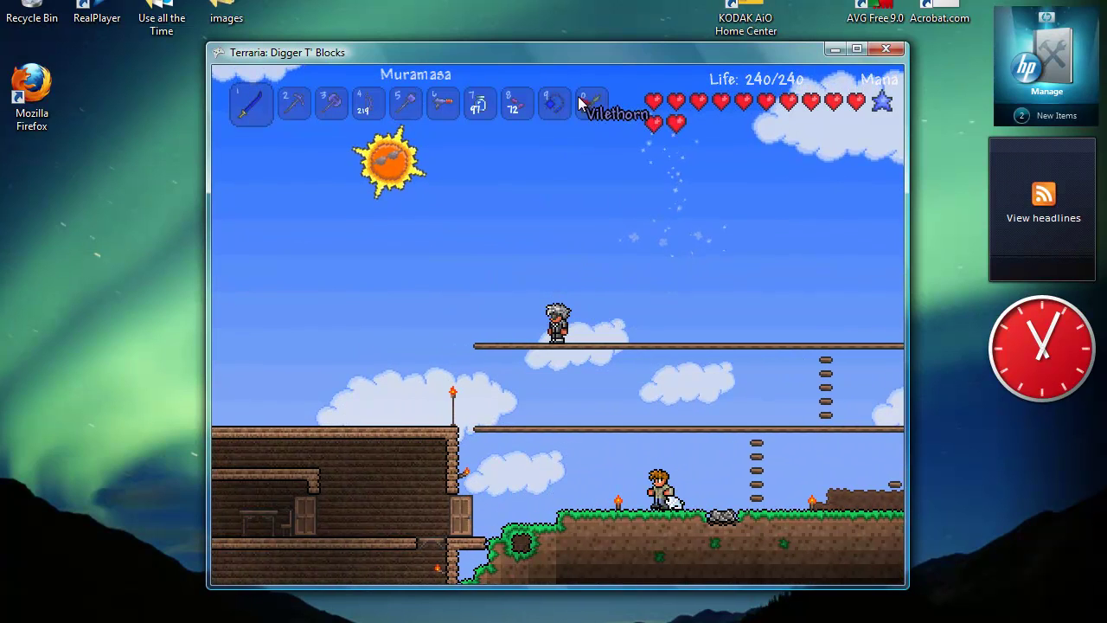
# Equip the Space Gun from the hotbar, fire it, and move the character back onto the house roof.
pyautogui.click(443, 111)
pyautogui.moveTo(341, 331)
pyautogui.mouseDown()
pyautogui.moveTo(343, 350)
pyautogui.moveTo(362, 354)
pyautogui.mouseUp()
pyautogui.press('a')
pyautogui.press('a')
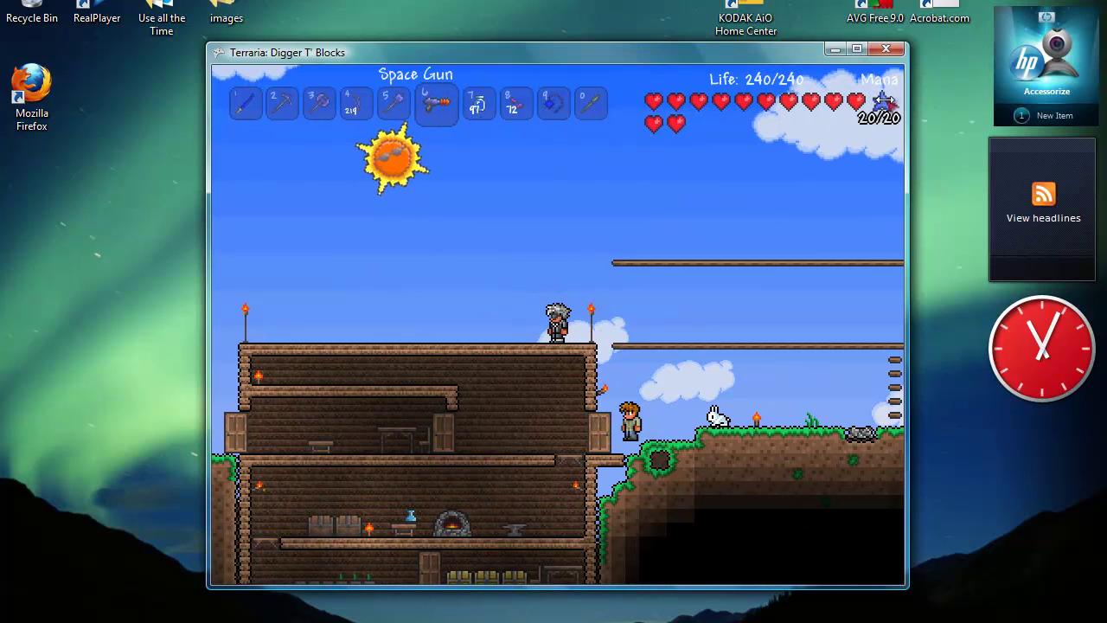
pyautogui.press('Escape')
pyautogui.press('Escape')
# Jump from the roof to the grass east of the house and fire the Space Gun at the nearby plant.
pyautogui.press('space')
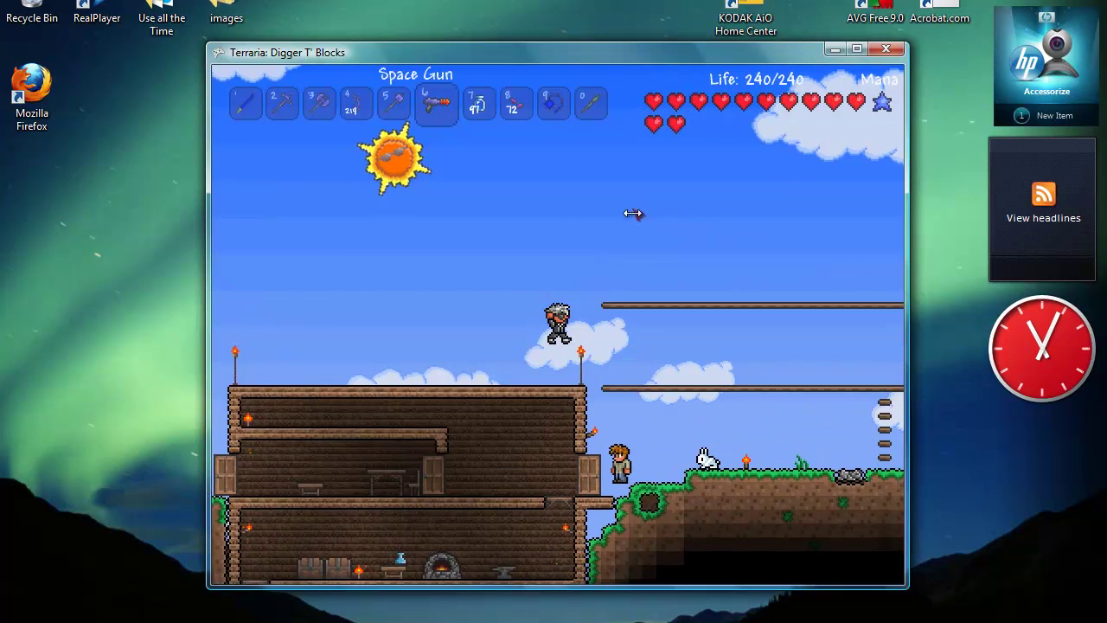
pyautogui.press('d')
pyautogui.press('s')
pyautogui.press('a')
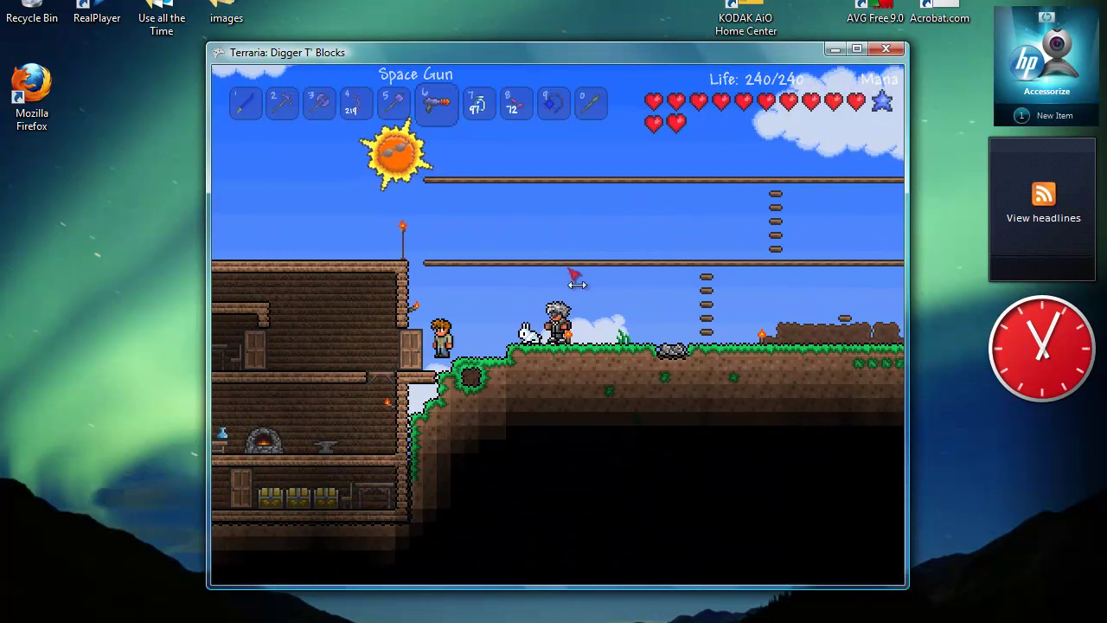
pyautogui.click(649, 324)
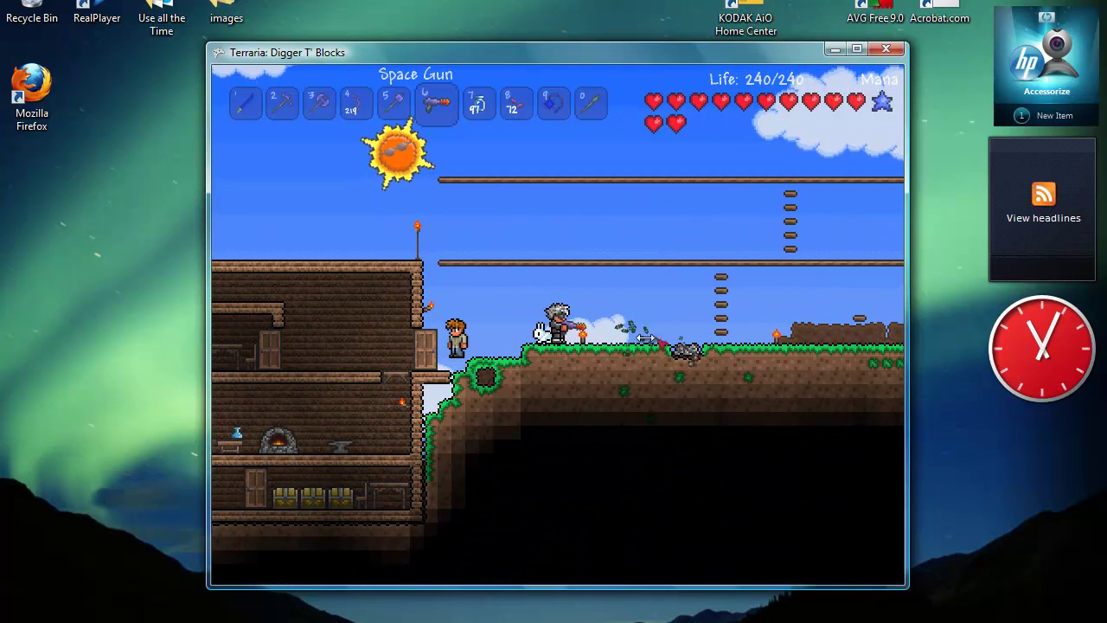
# Run east, jump back up to the upper platform, and drop down to the house's east doorway.
pyautogui.press('d')
pyautogui.press('space')
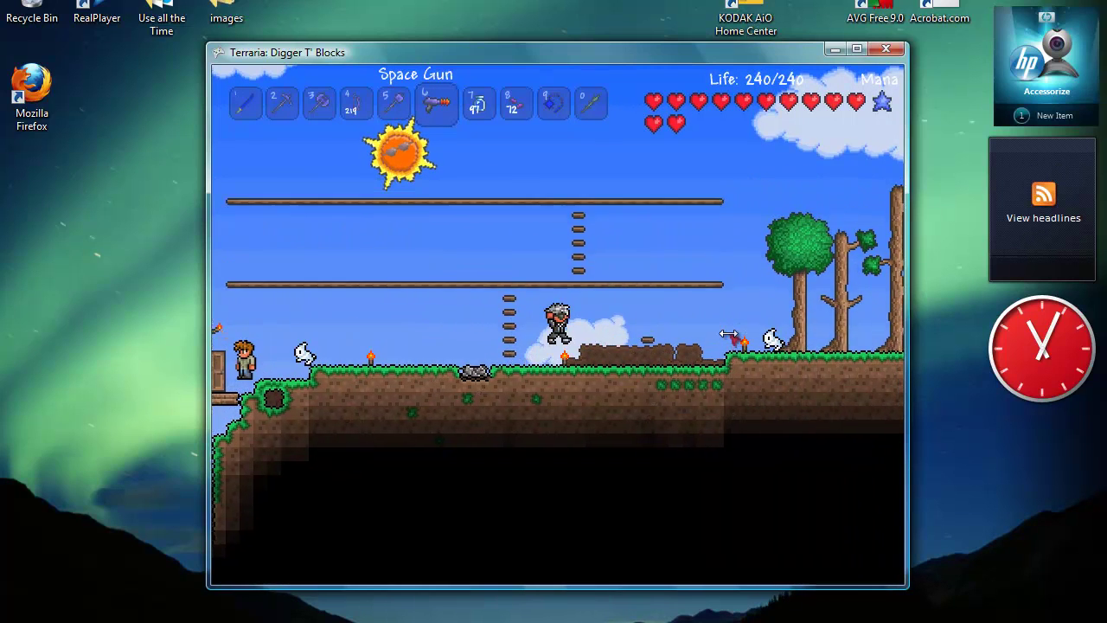
pyautogui.press('space')
pyautogui.press('a')
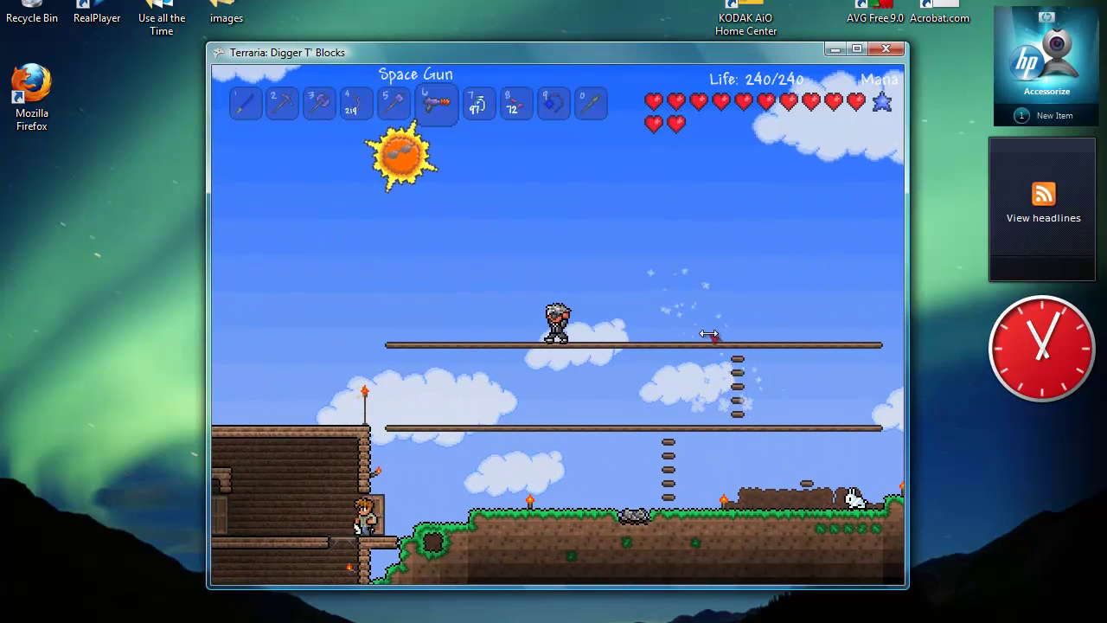
pyautogui.press('s')
pyautogui.press('a')
pyautogui.press('s')
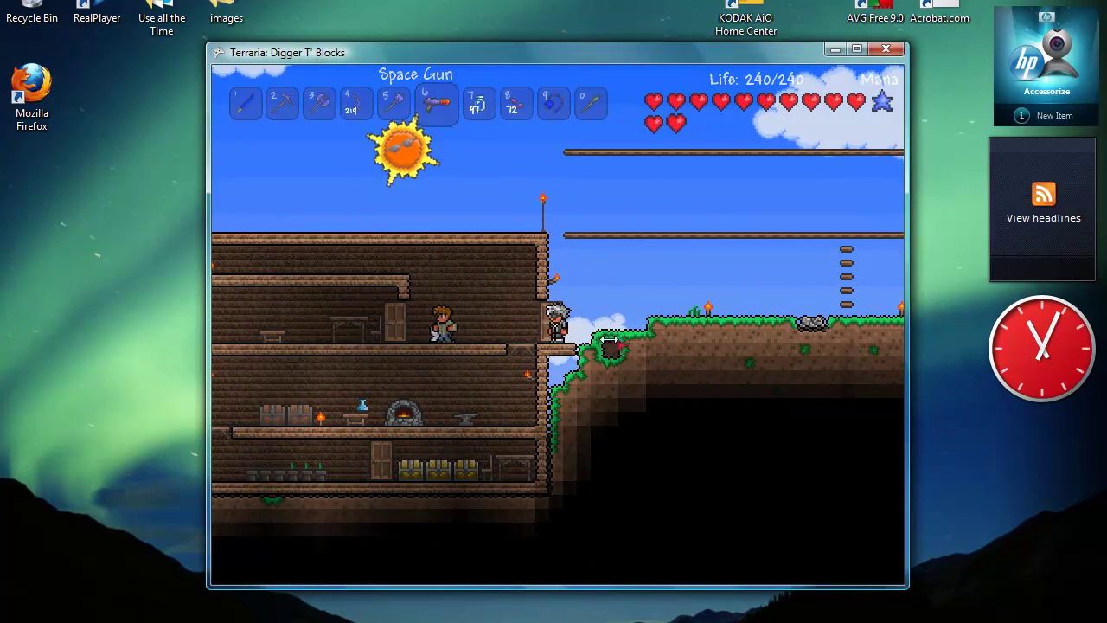
# Enter the house, close the east door behind the character, and drop to the middle floor.
pyautogui.press('a')
pyautogui.rightClick(583, 324)
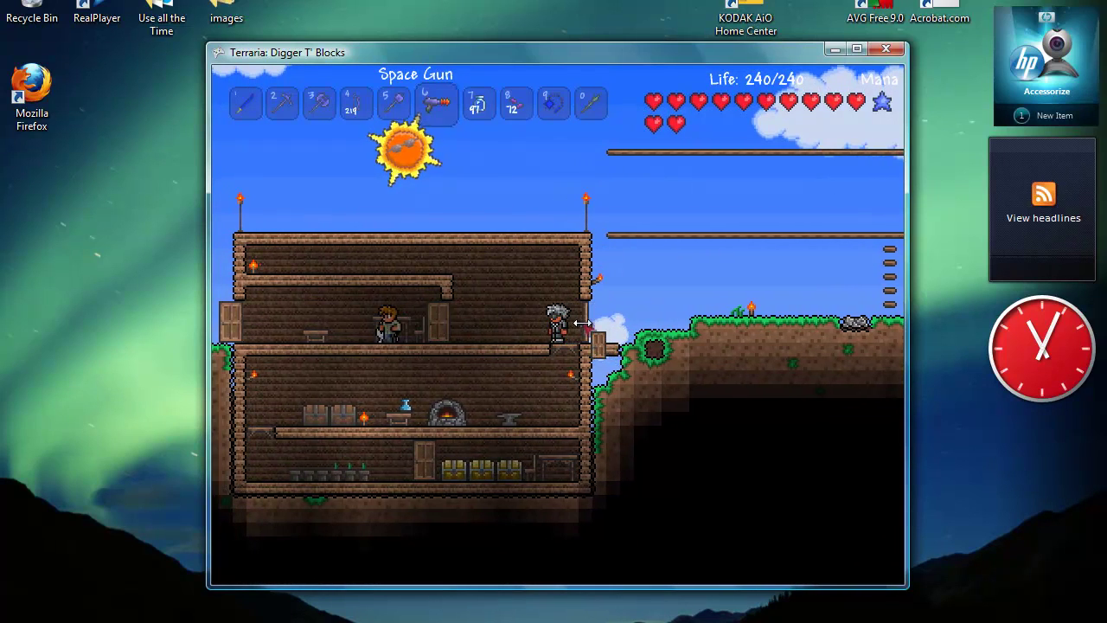
pyautogui.press('s')
pyautogui.press('a')
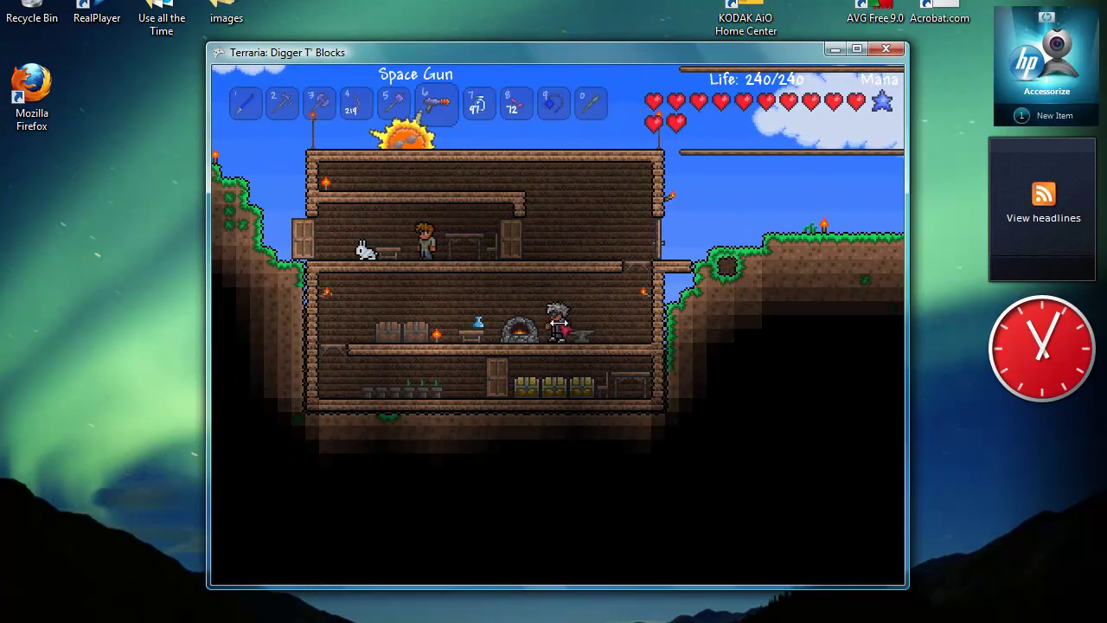
# Bring the character down to the bottom floor and open one of the gold chests.
pyautogui.press('a')
pyautogui.press('space')
pyautogui.press('d')
pyautogui.press('space')
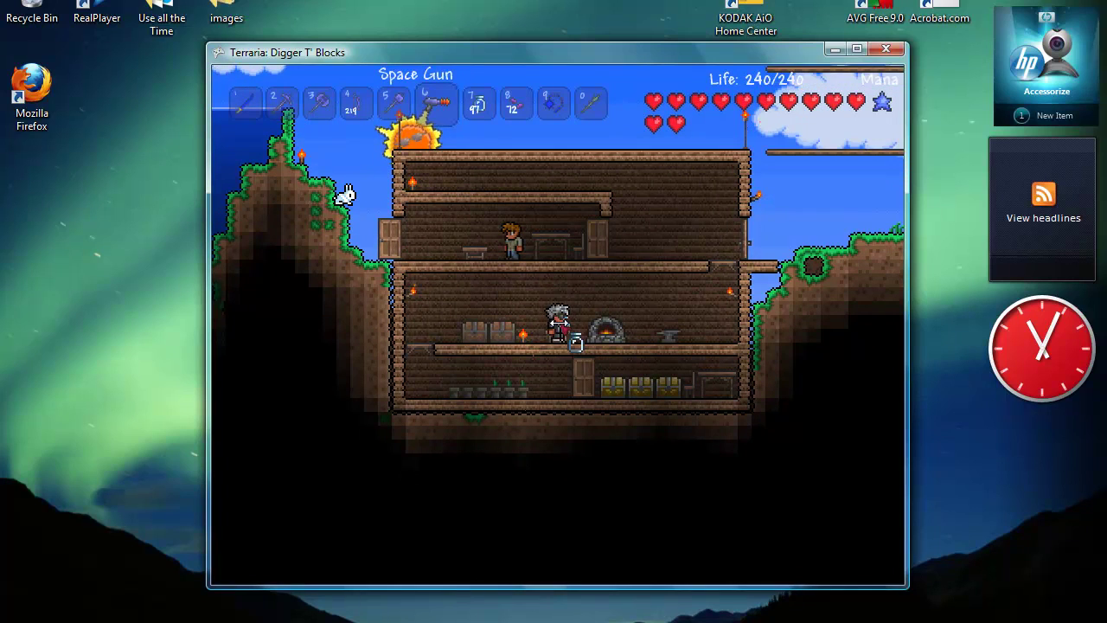
pyautogui.press('a')
pyautogui.press('d')
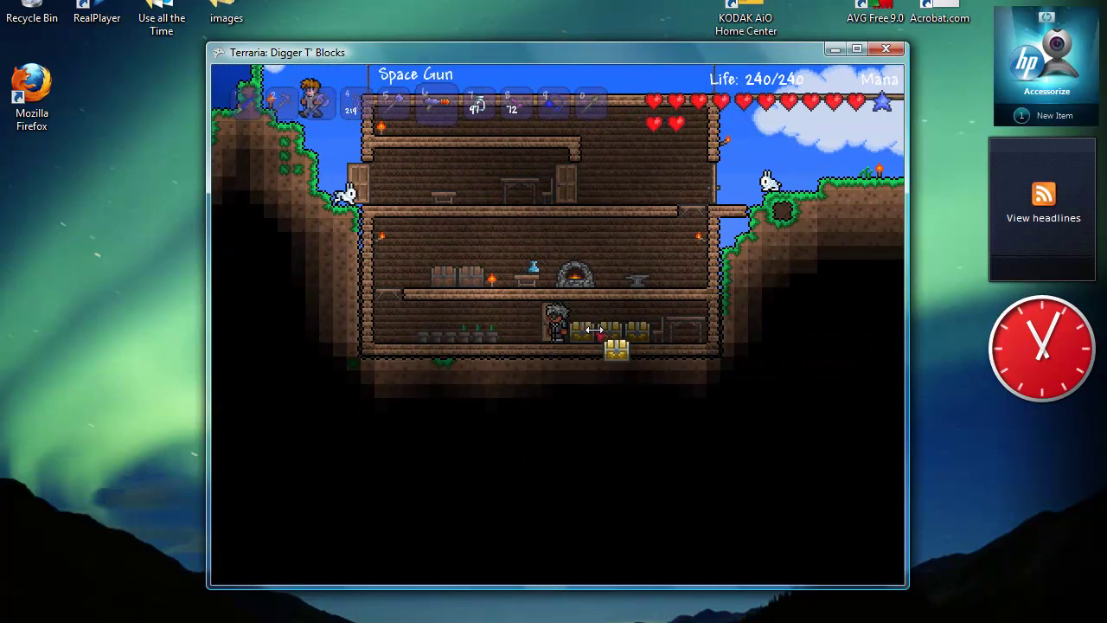
pyautogui.press('d')
pyautogui.rightClick(604, 337)
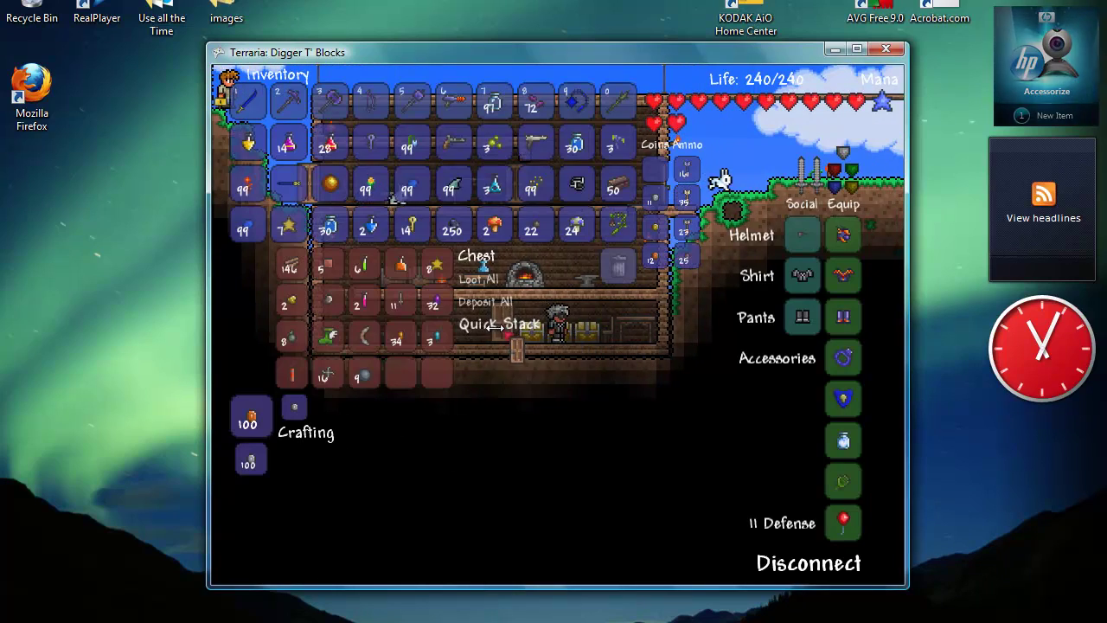
# Close the chest and the inventory, and return the character to the middle floor near the furnace.
pyautogui.press('Escape')
pyautogui.press('Escape')
pyautogui.press('a')
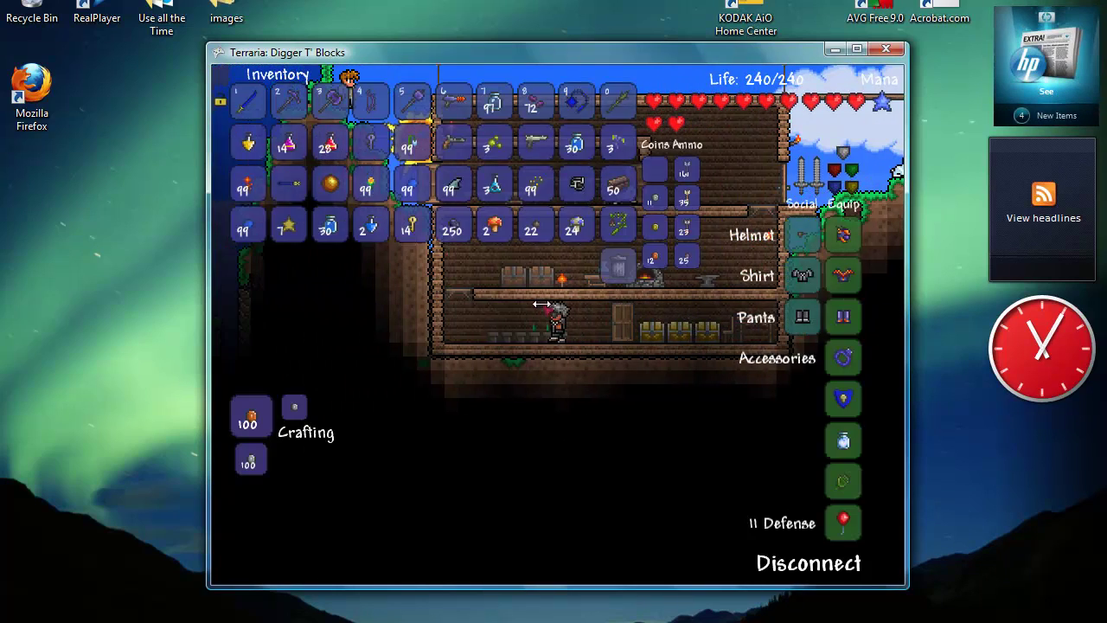
pyautogui.press('Escape')
pyautogui.press('space')
pyautogui.press('d')
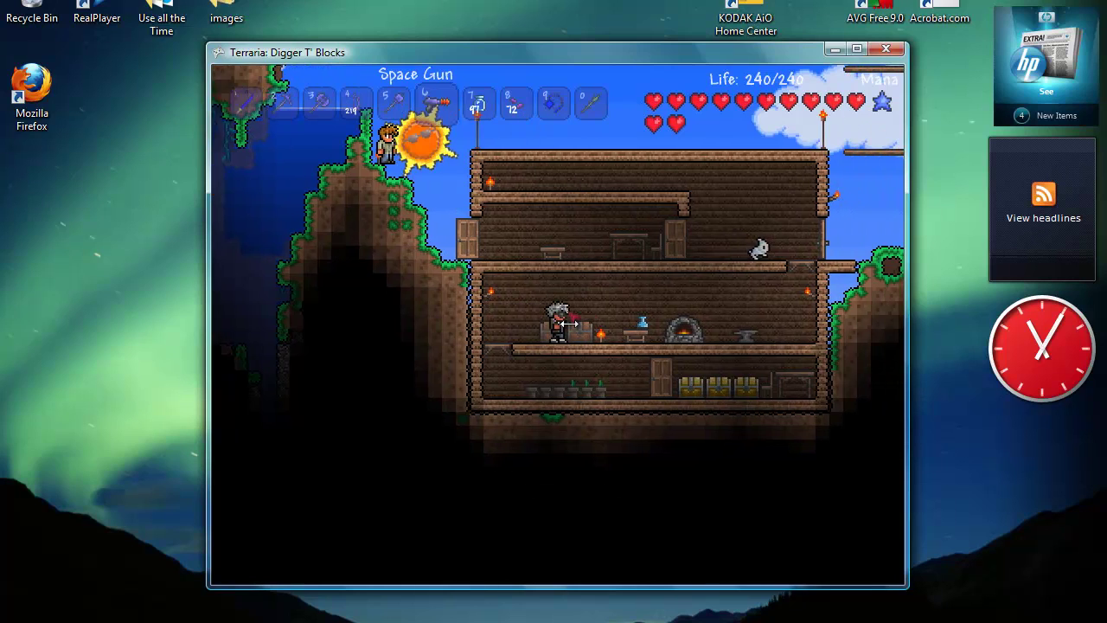
pyautogui.press('space')
pyautogui.press('a')
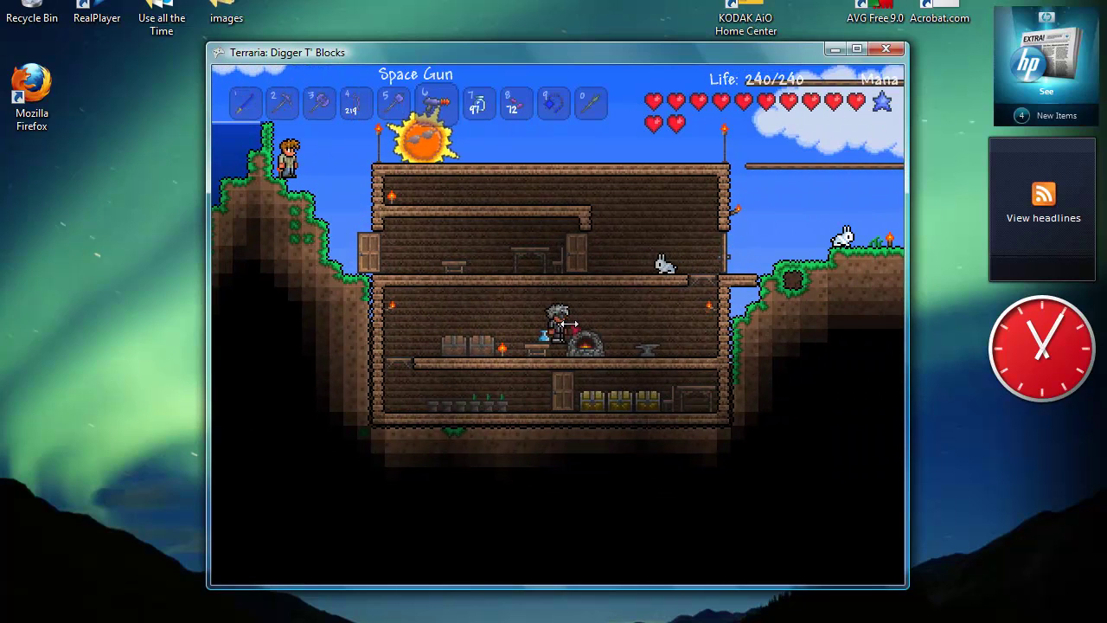